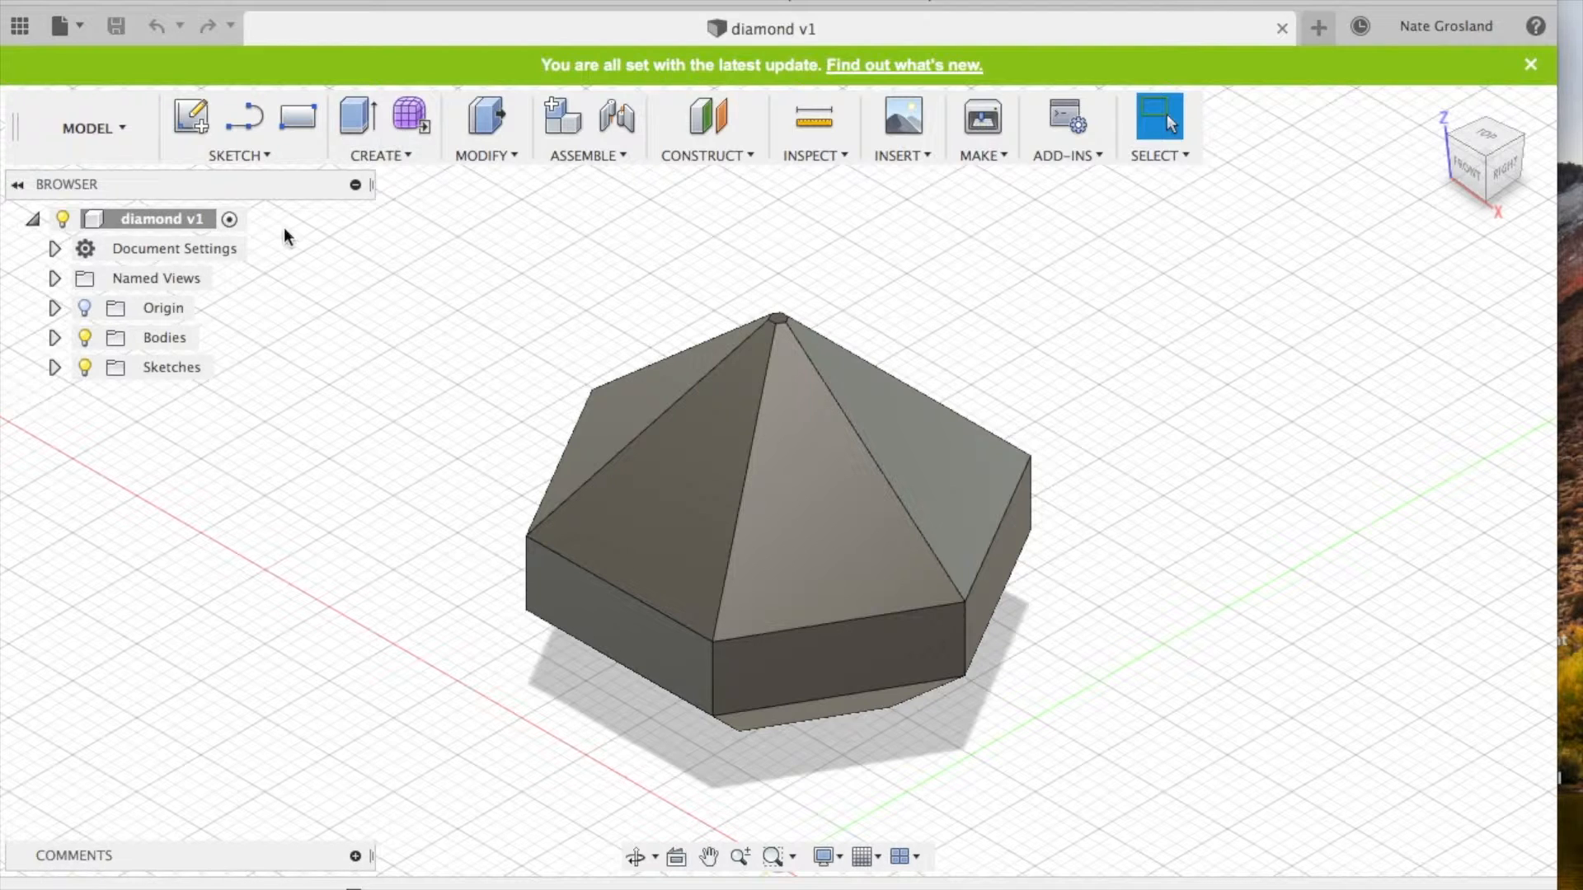
left_click(284, 154)
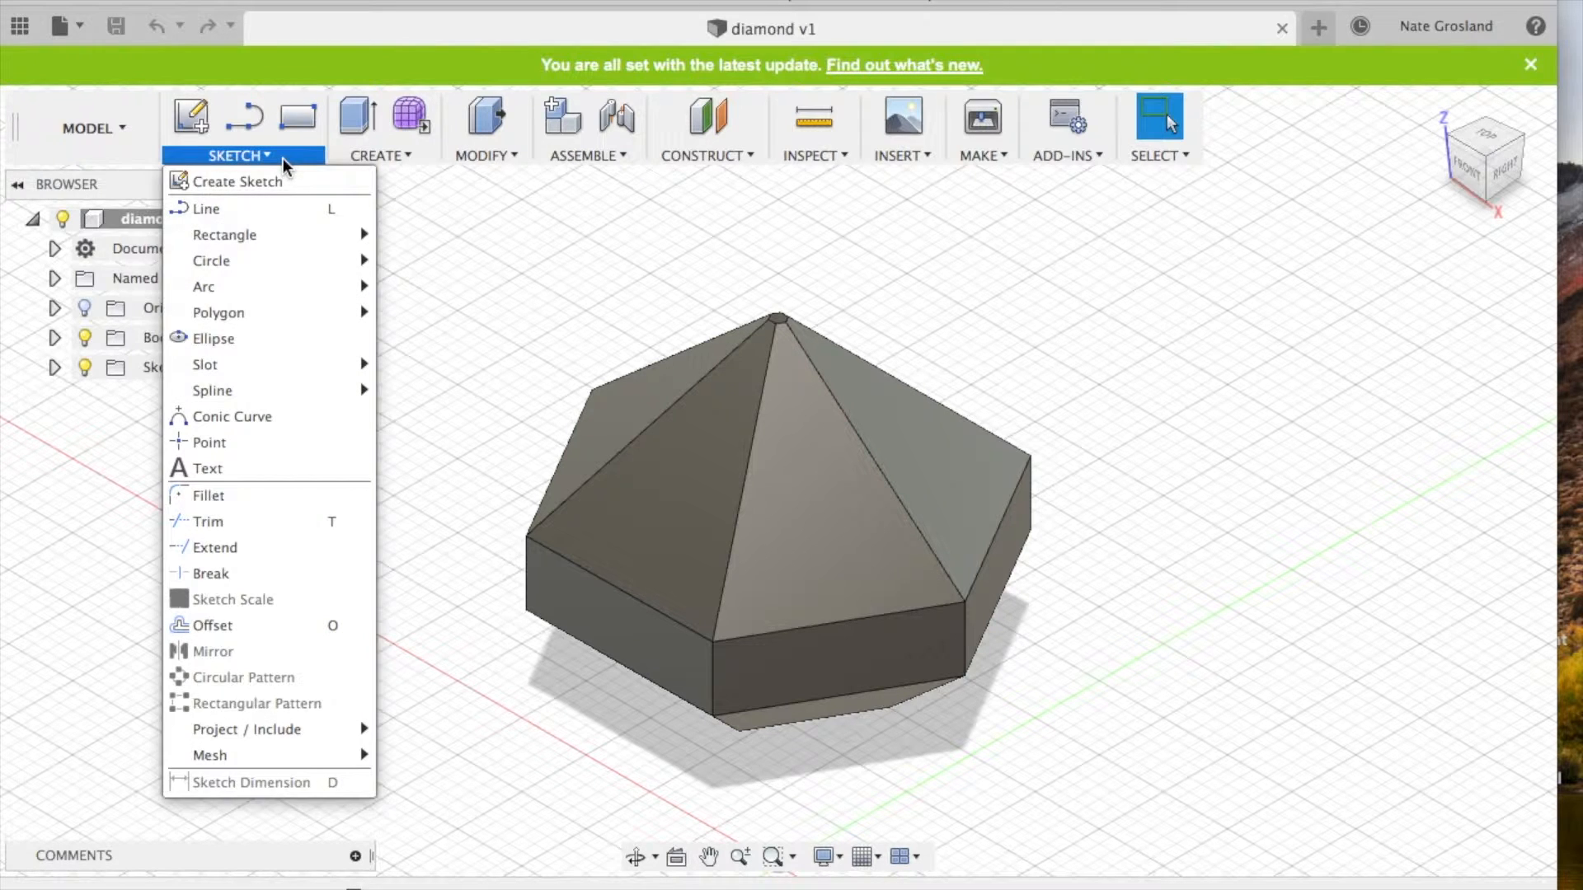
left_click(286, 155)
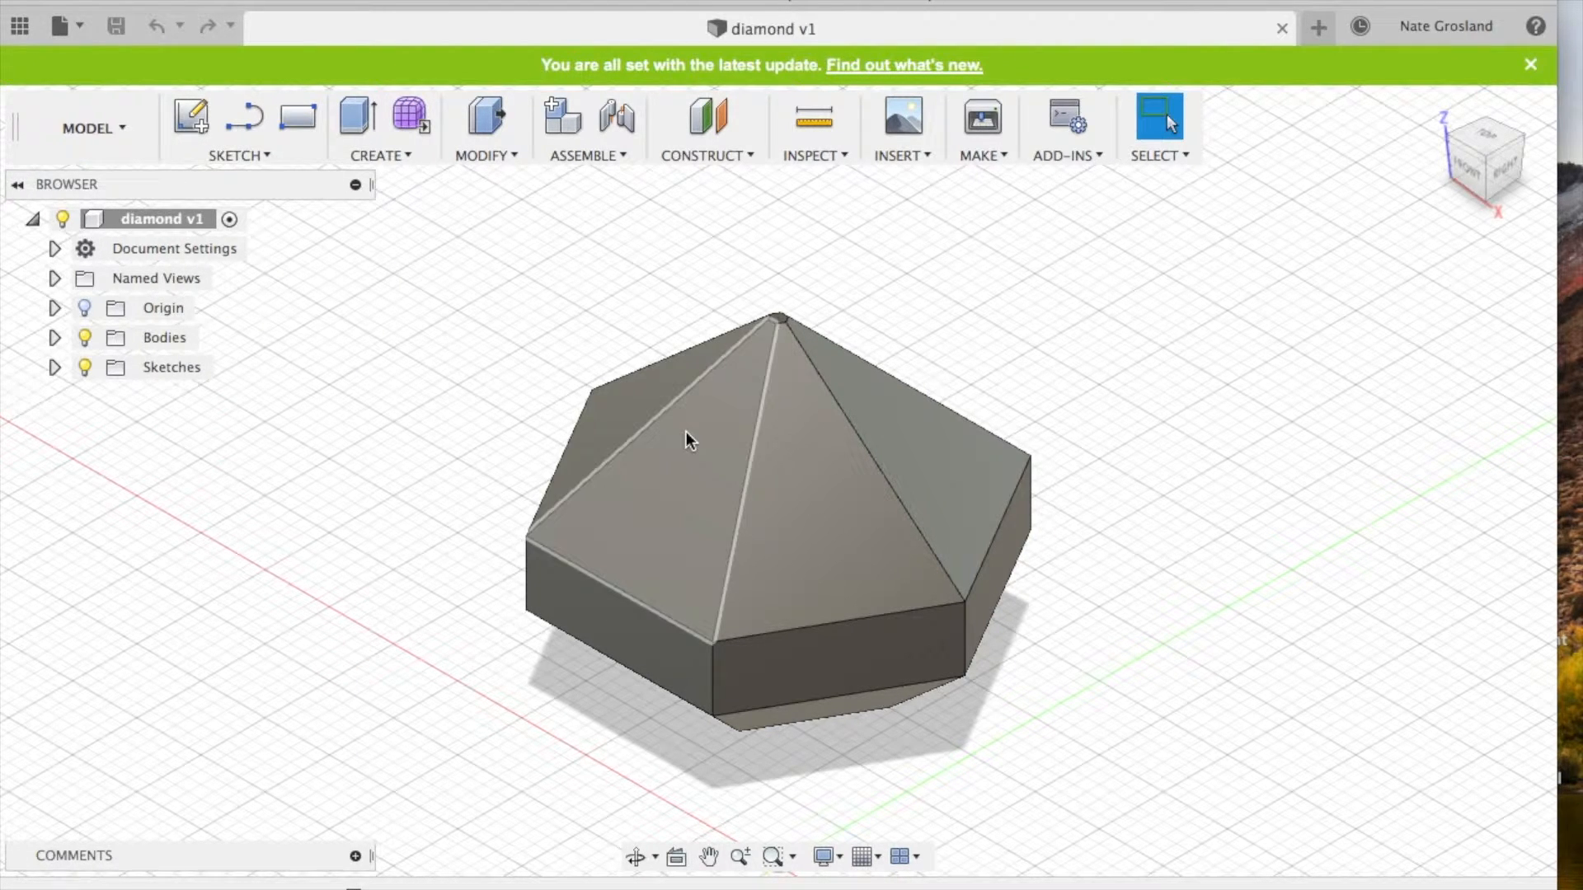
scroll(686, 432, "down", 10, "shift")
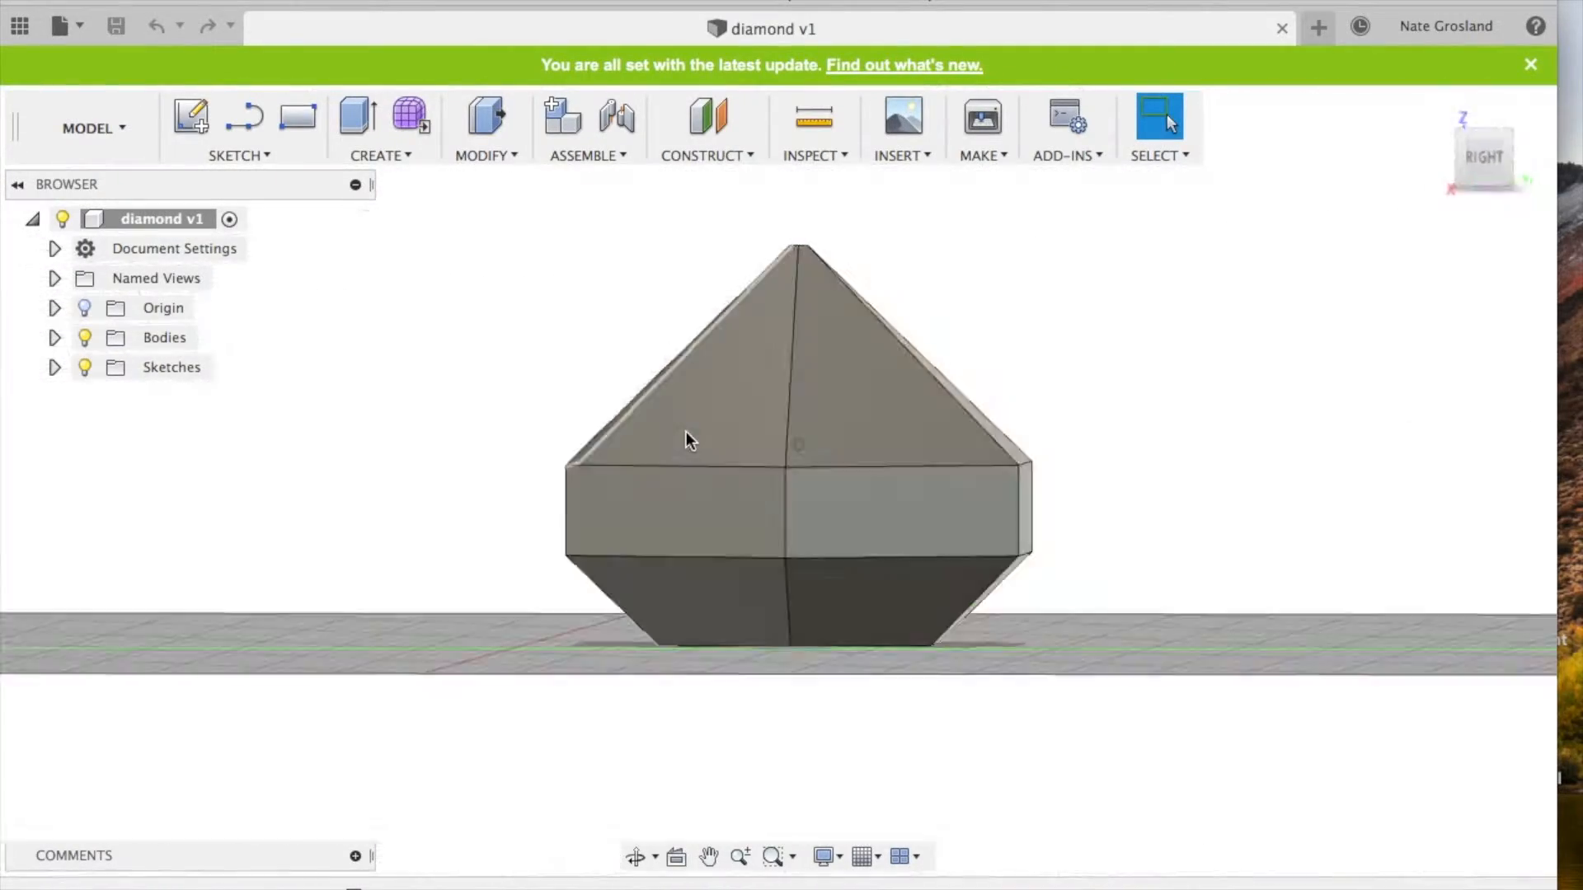
scroll(685, 432, "left", 15, "shift")
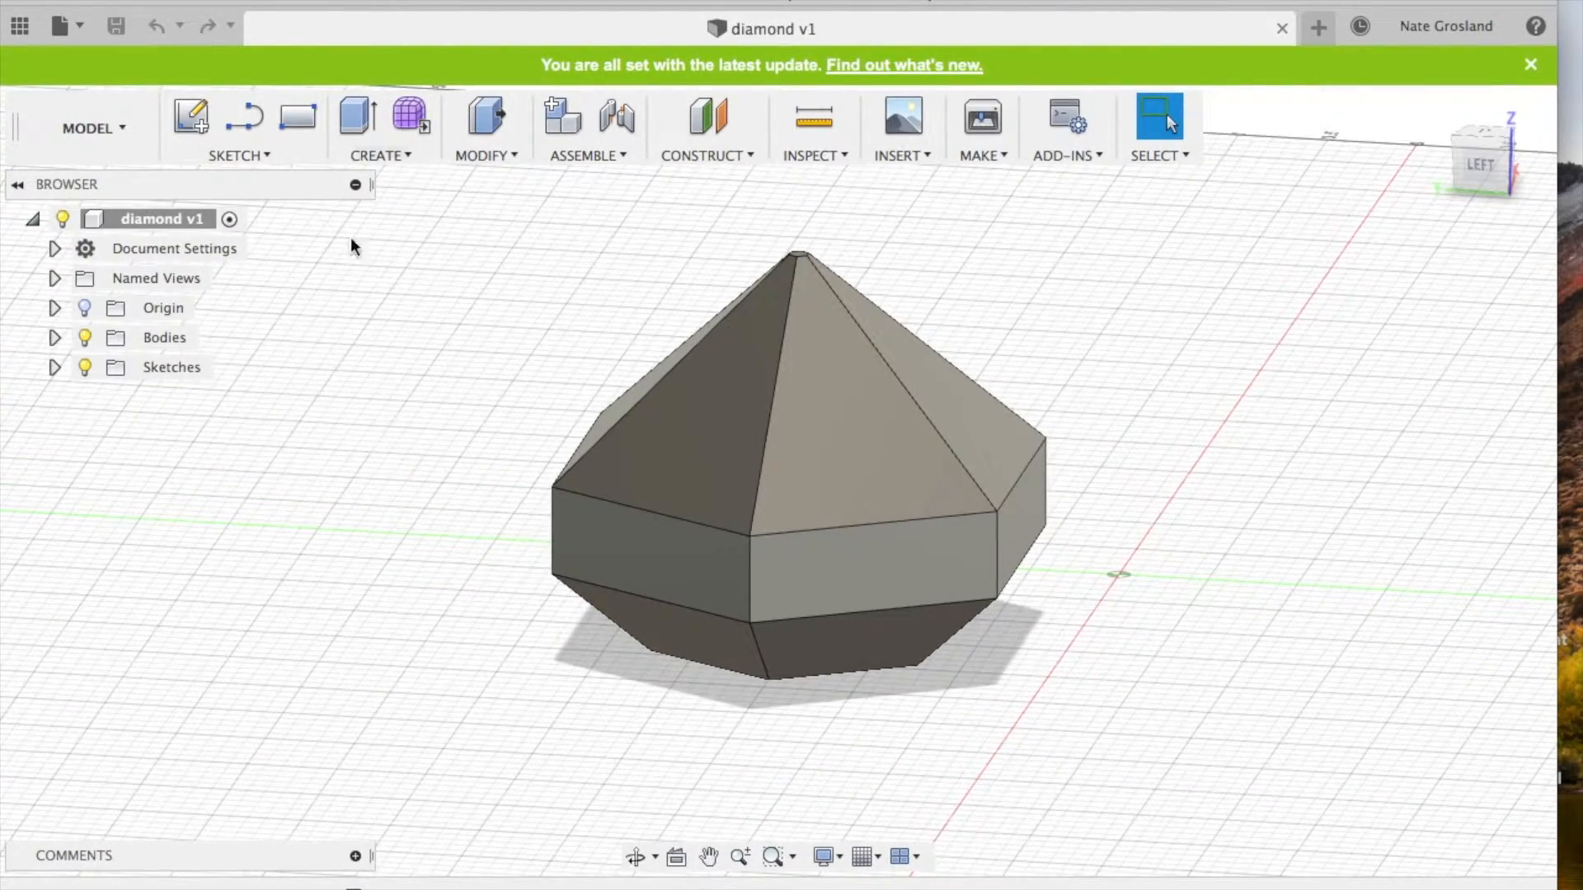
left_click(384, 155)
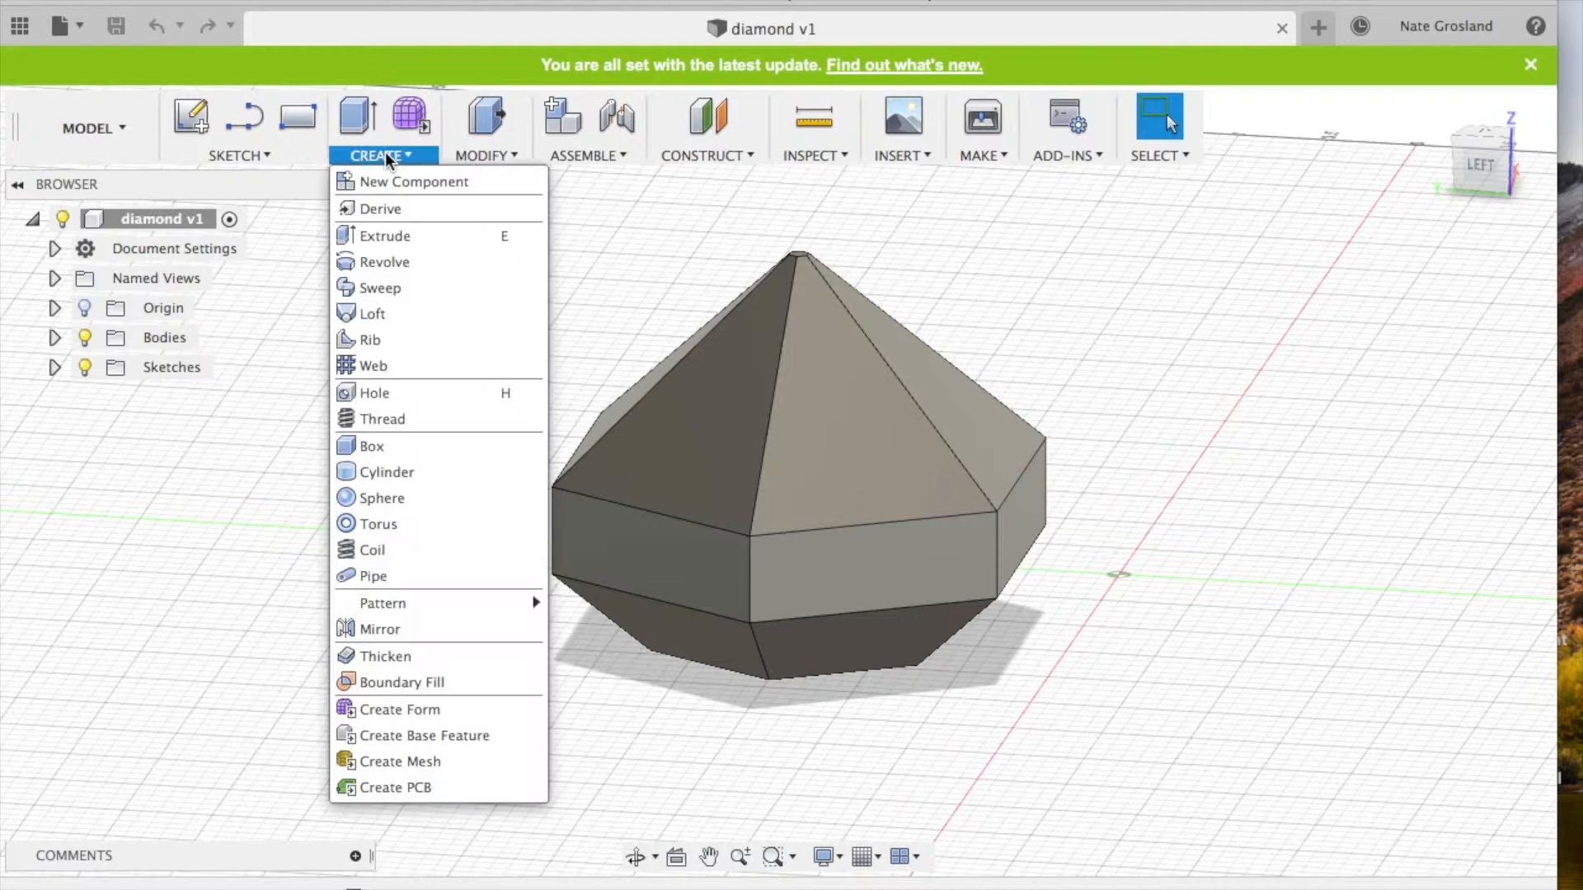
Sketch a circle about 2.69 in in diameter on the horizontal ground plane, beside the diamond.
left_click(263, 157)
mouse_move(283, 316)
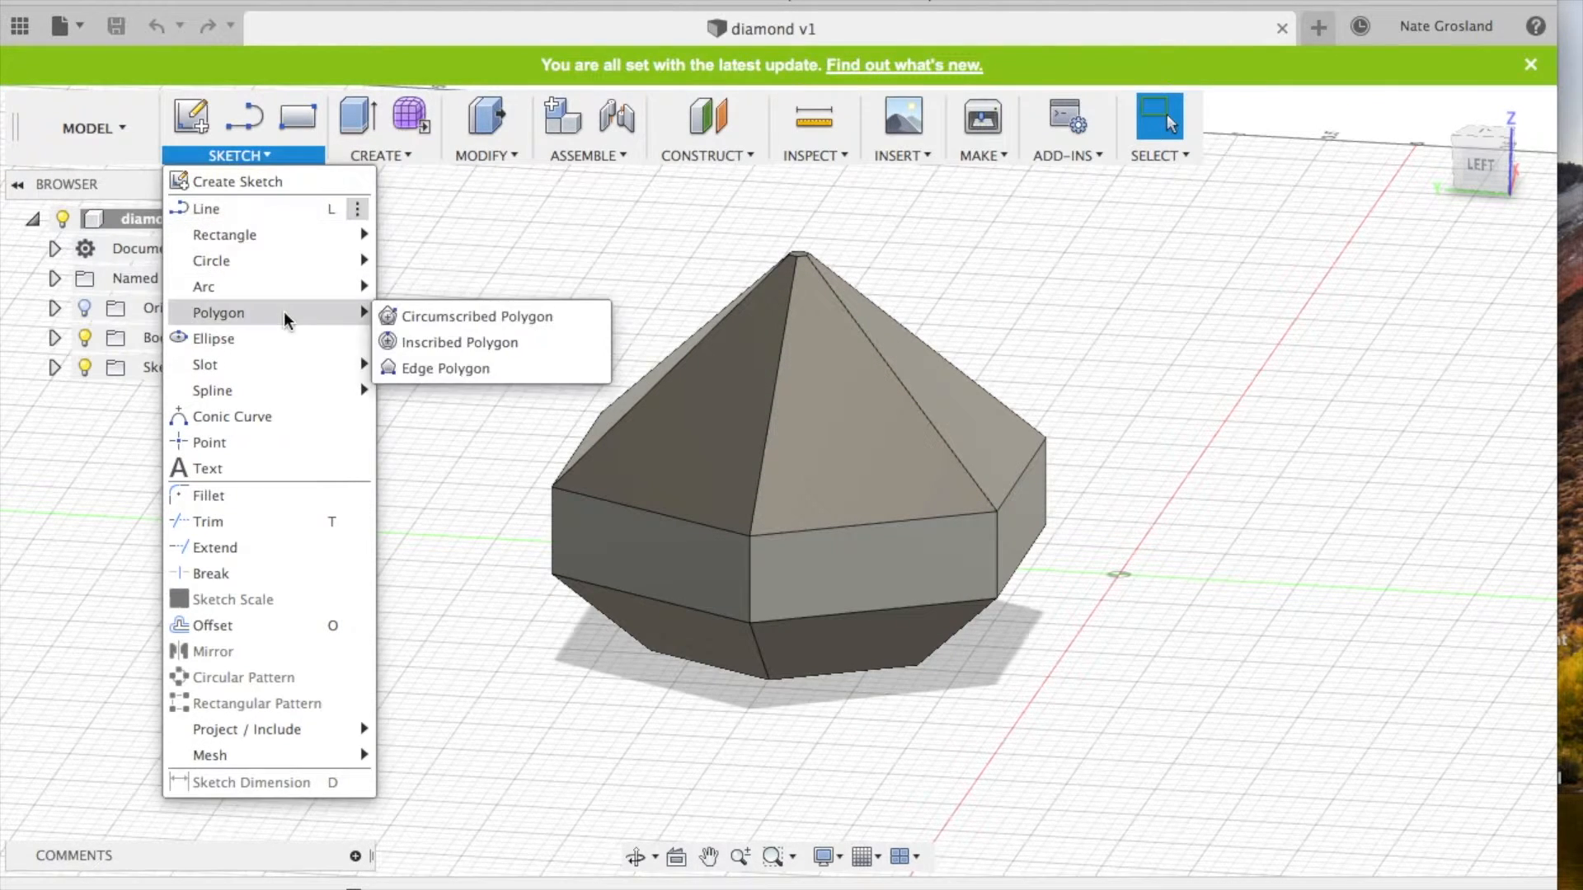
mouse_move(288, 259)
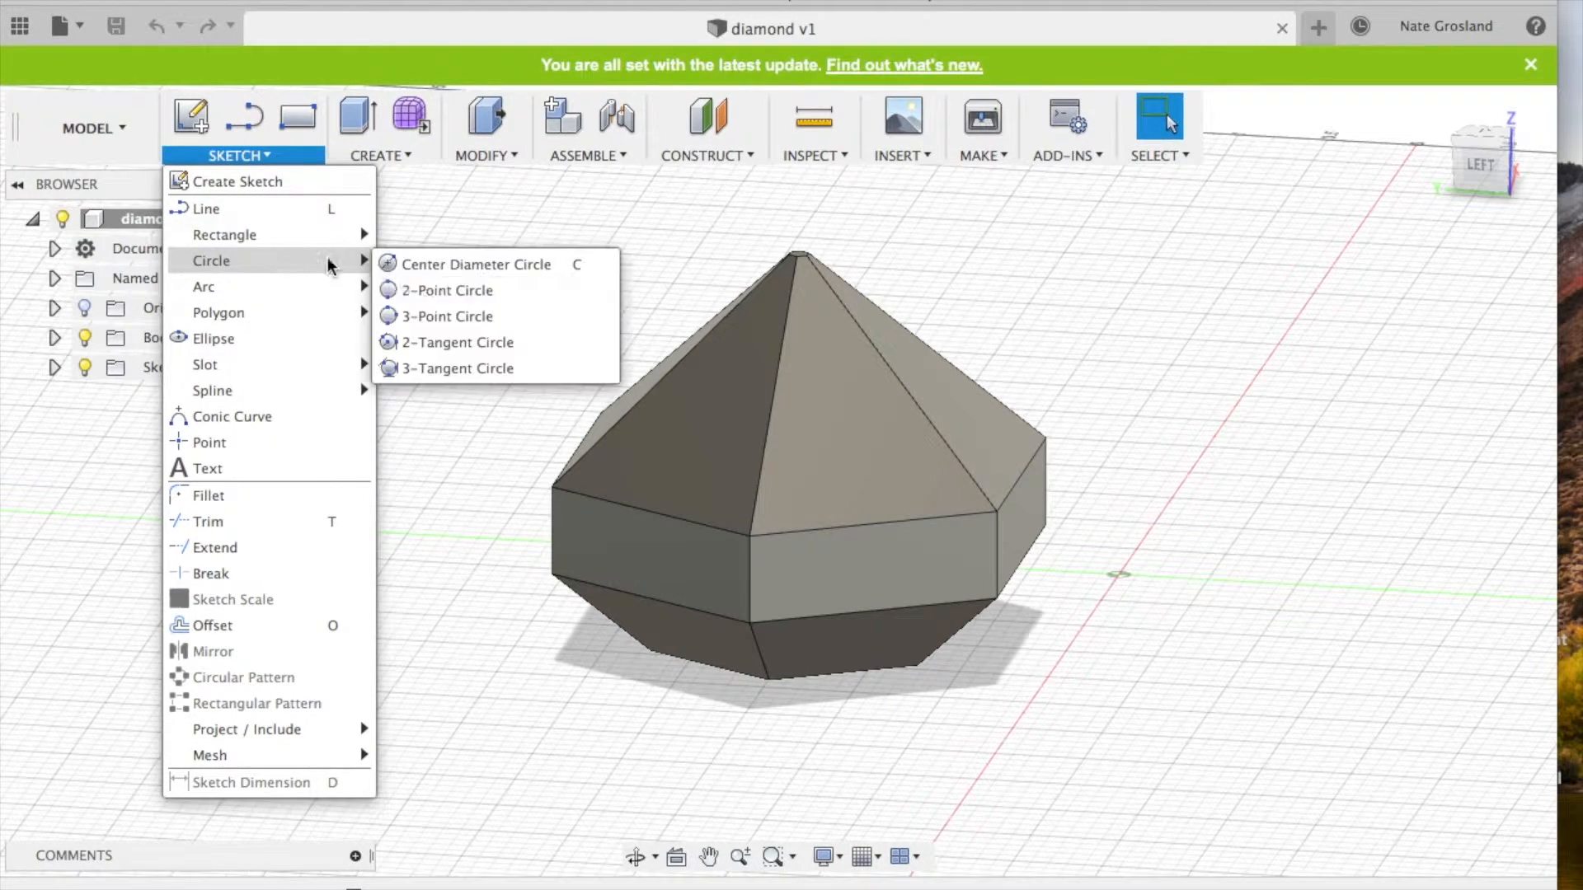
left_click(427, 288)
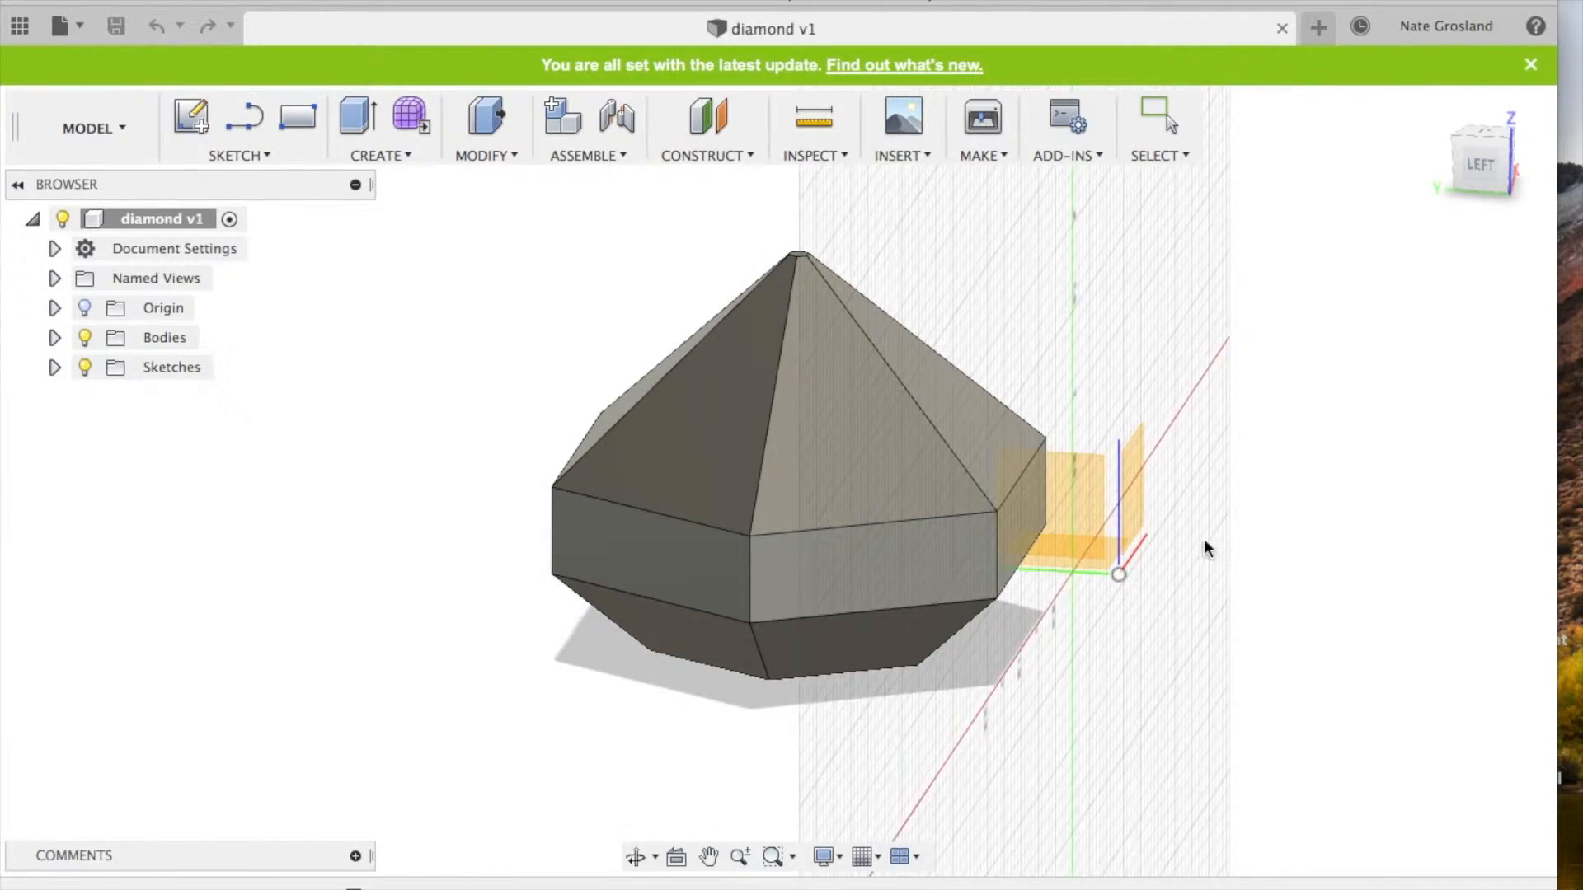
left_click(1085, 557)
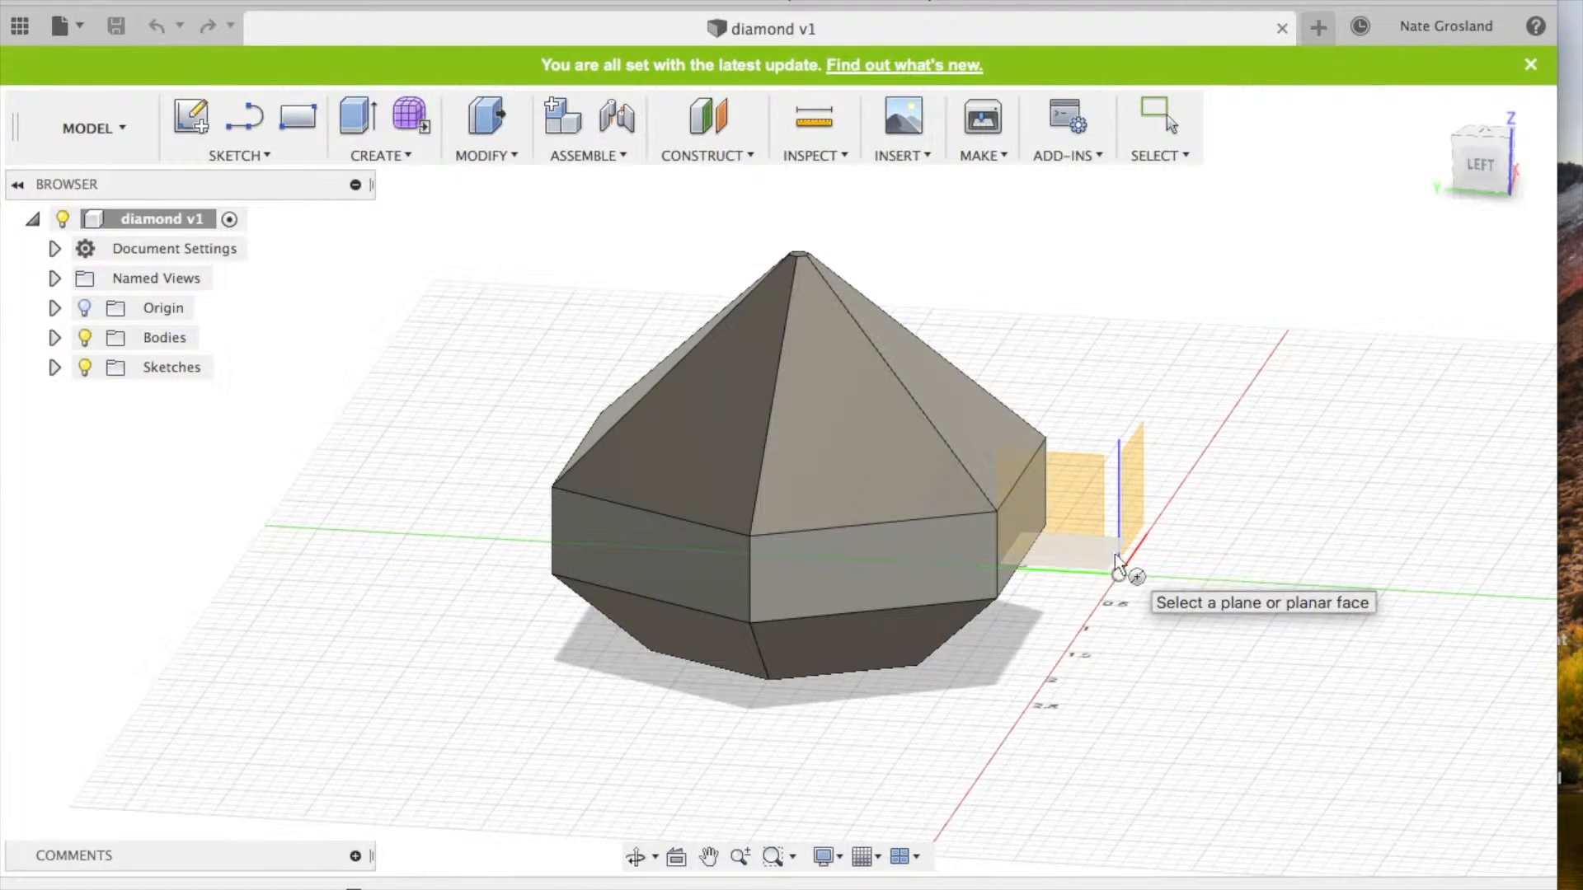
left_click(1115, 568)
left_click(1113, 233)
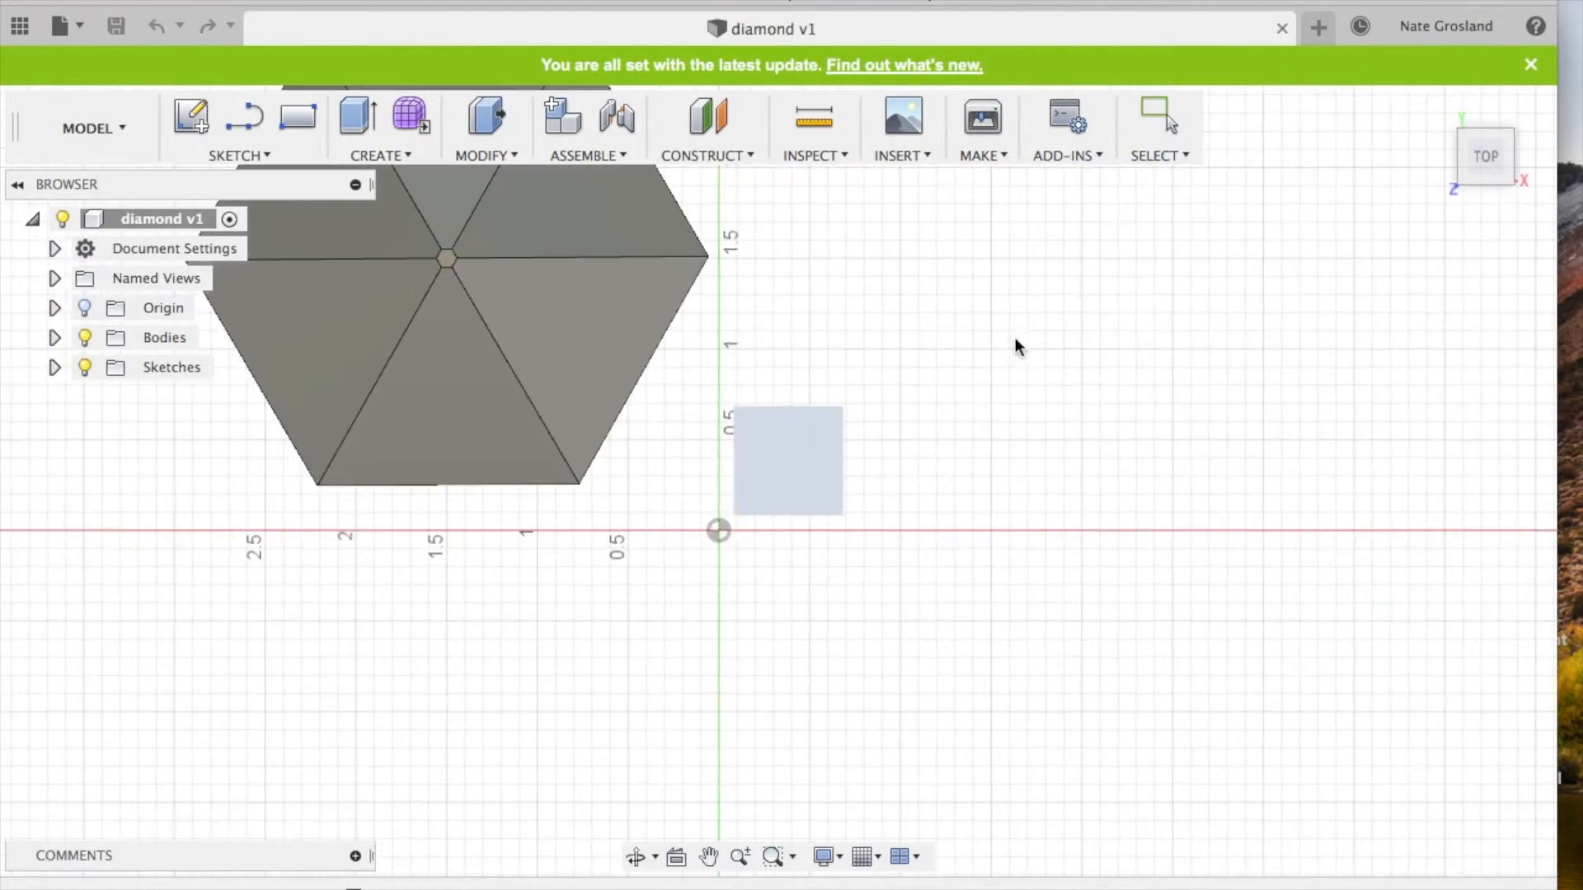
left_click(1206, 171)
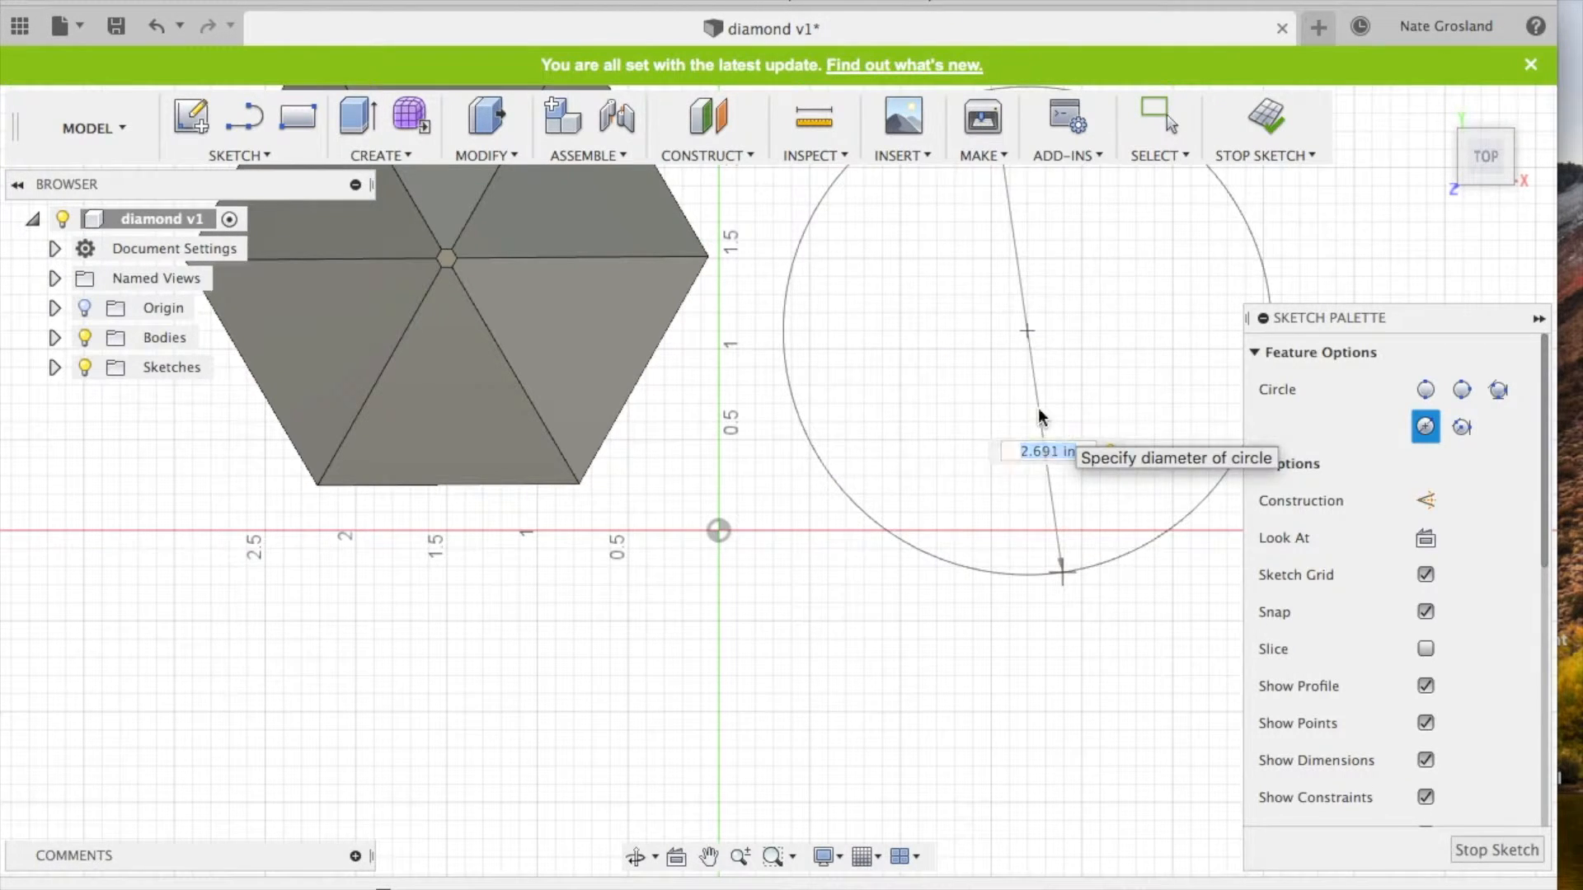
key("Return")
Extrude the circle's edge 0.40 in upward as an open surface ring, using the New Body operation.
scroll(998, 475, "down", 10, "shift")
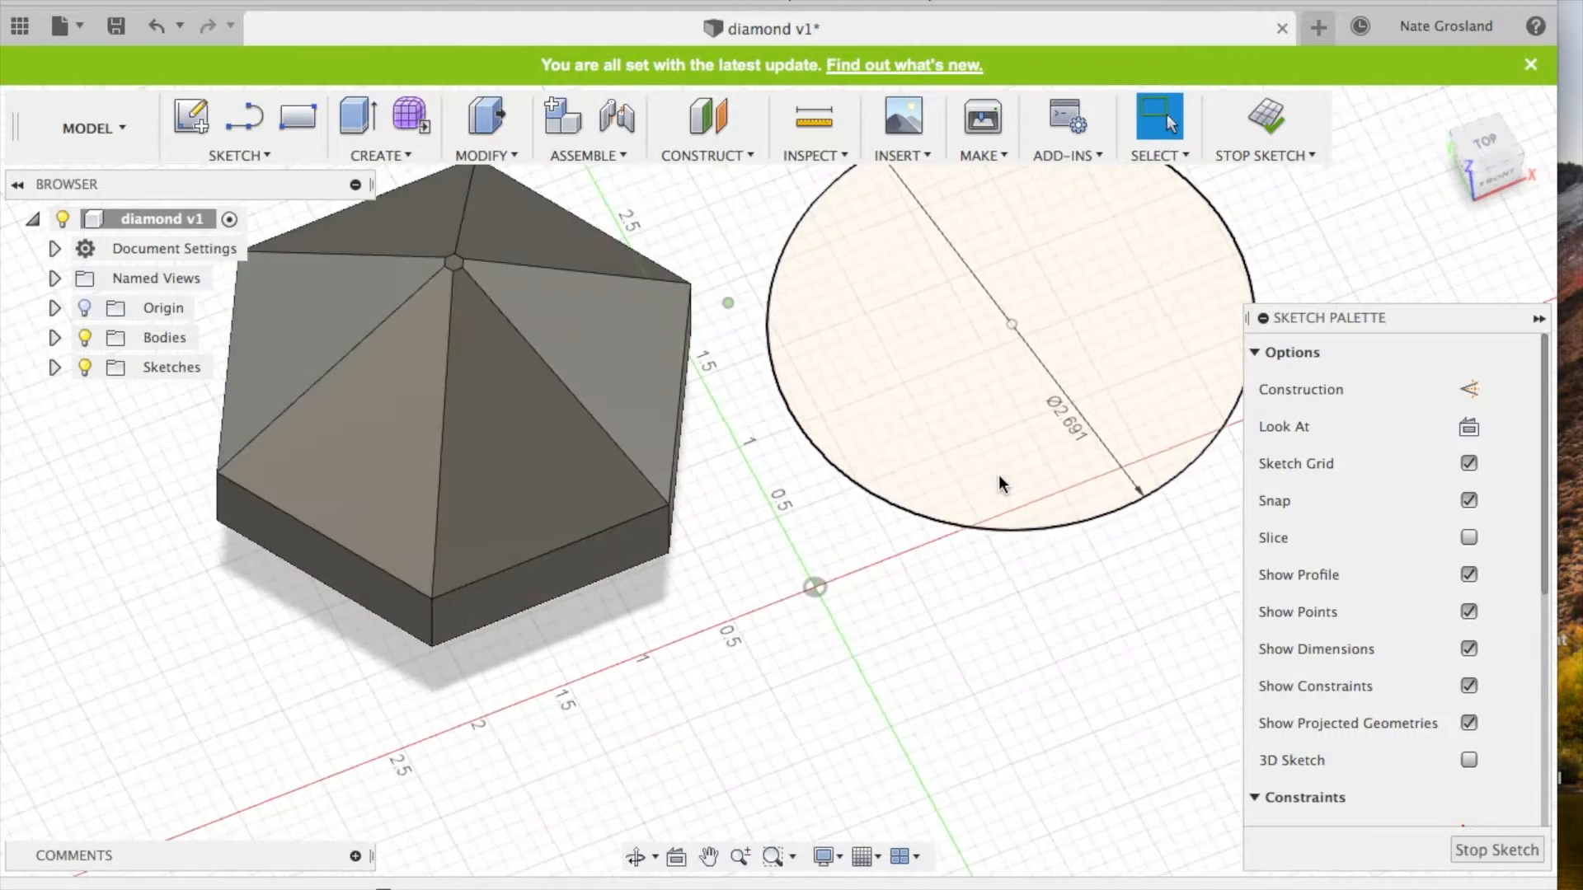
left_click(918, 526)
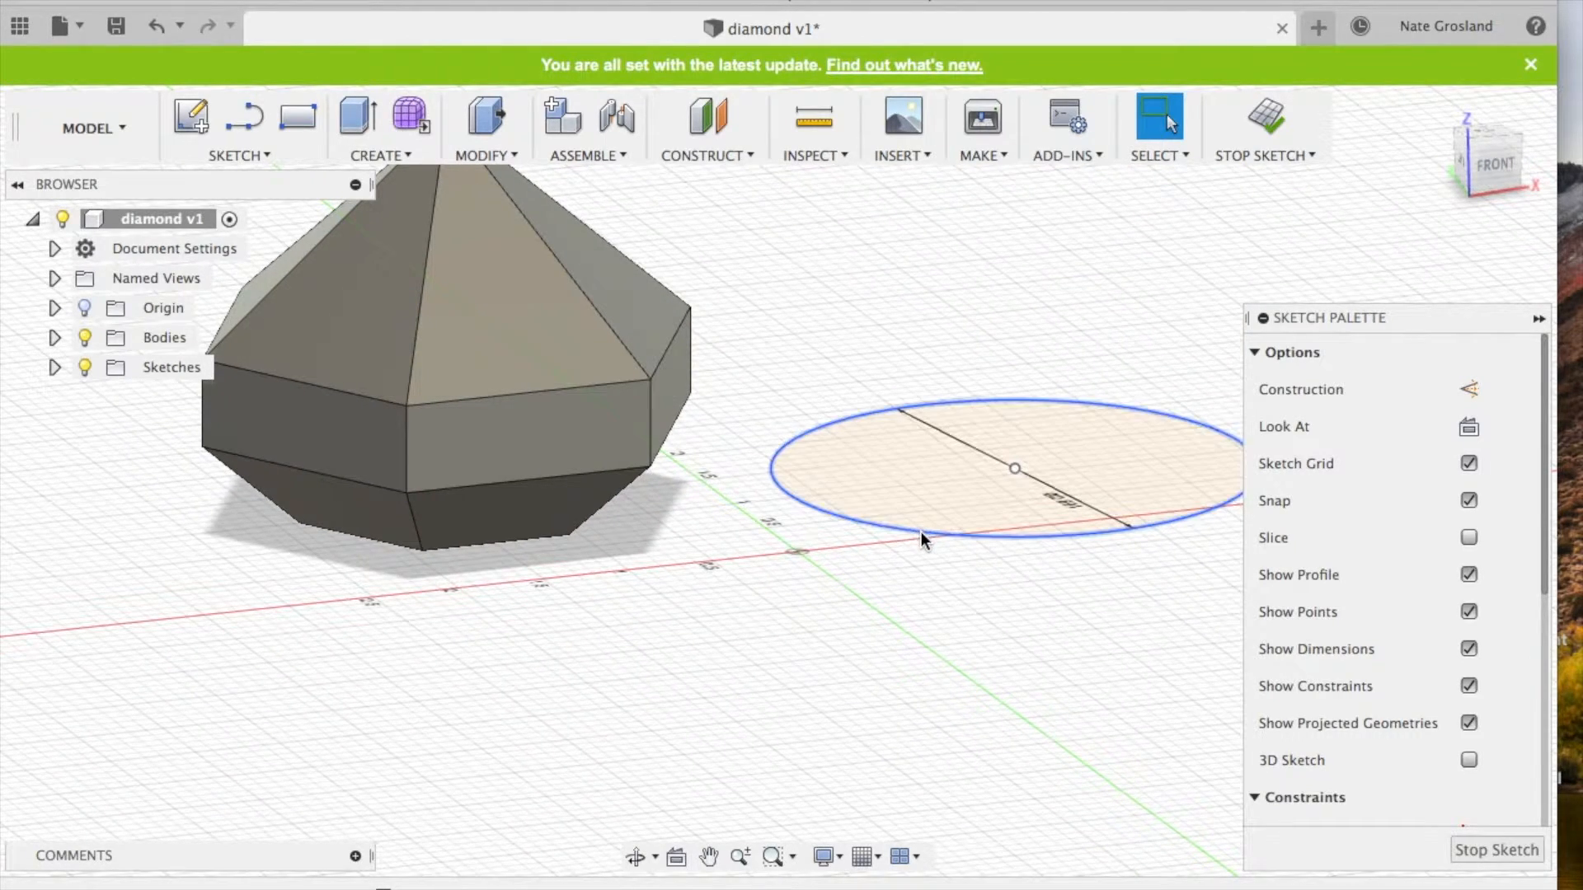
left_click(928, 527)
right_click(928, 528)
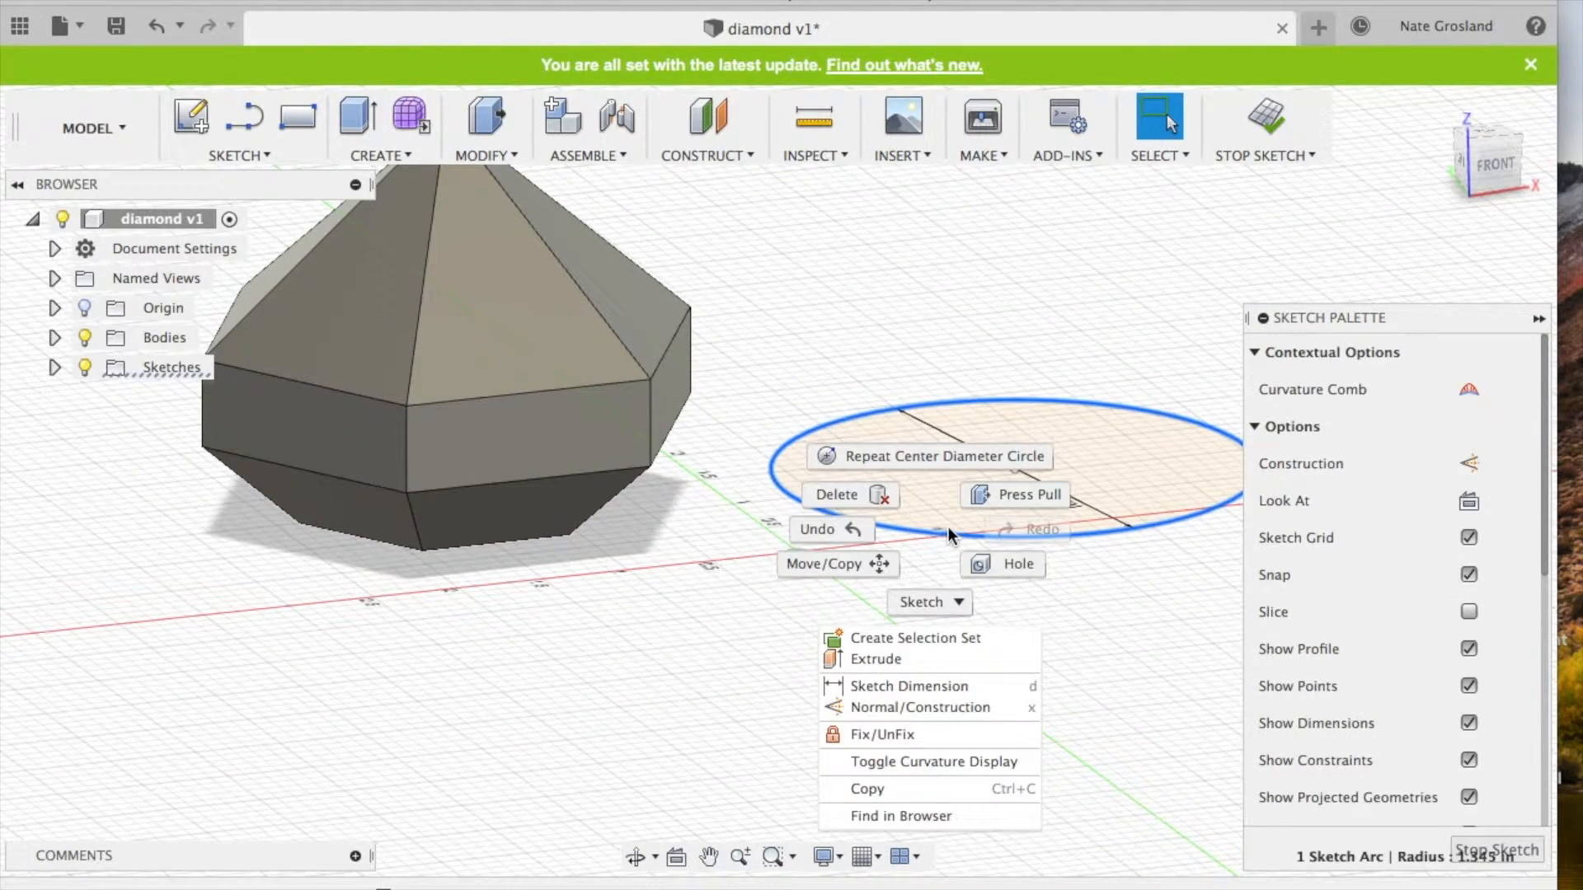
left_click(933, 657)
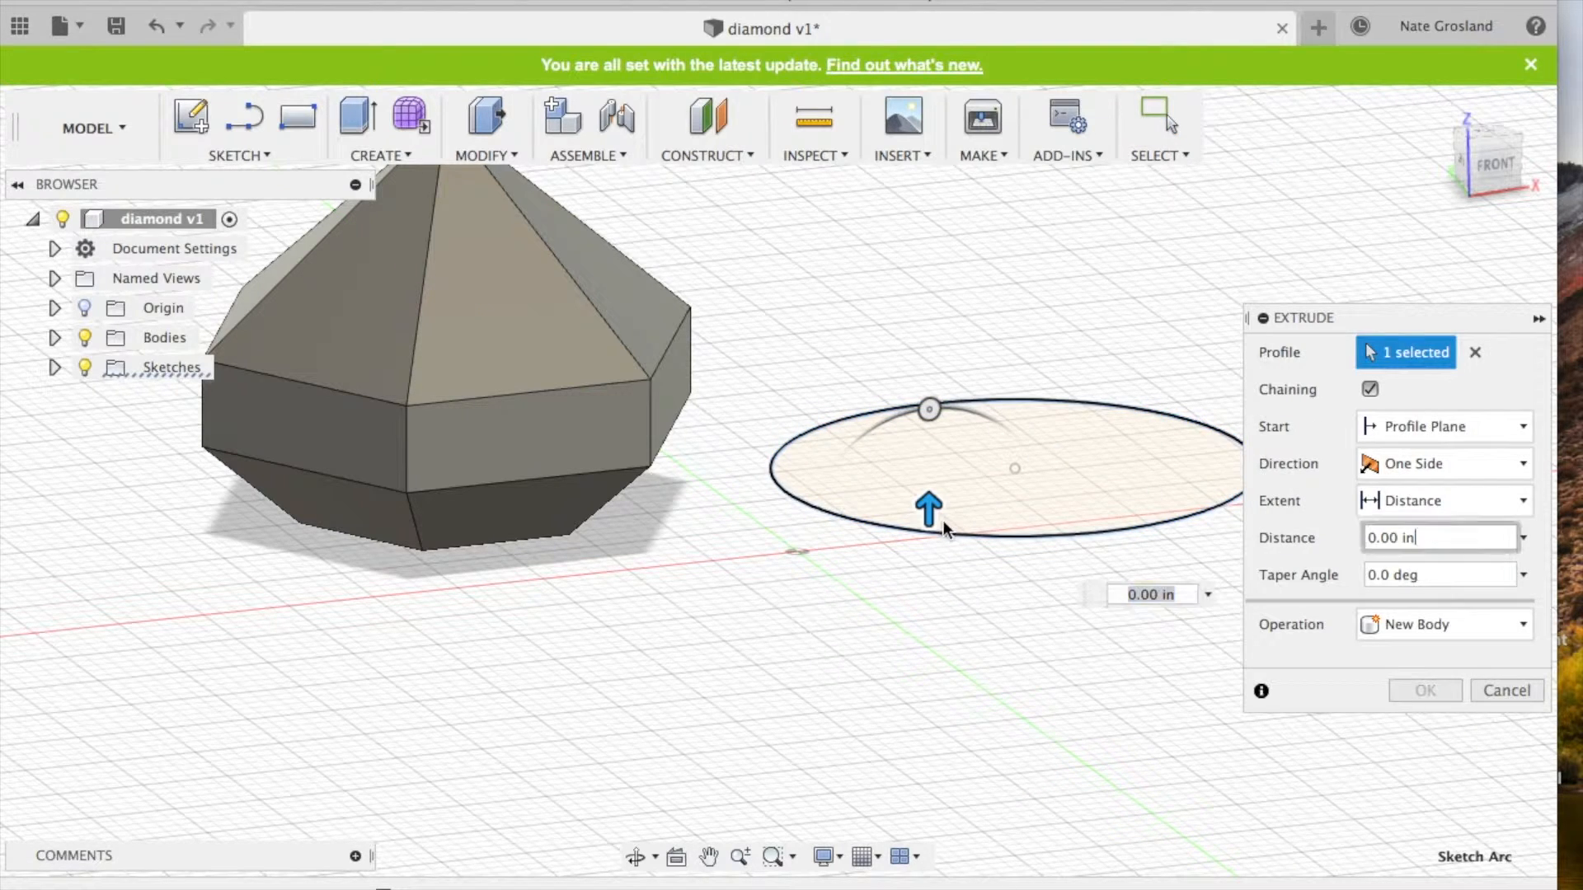
left_click_drag(929, 509, 928, 436)
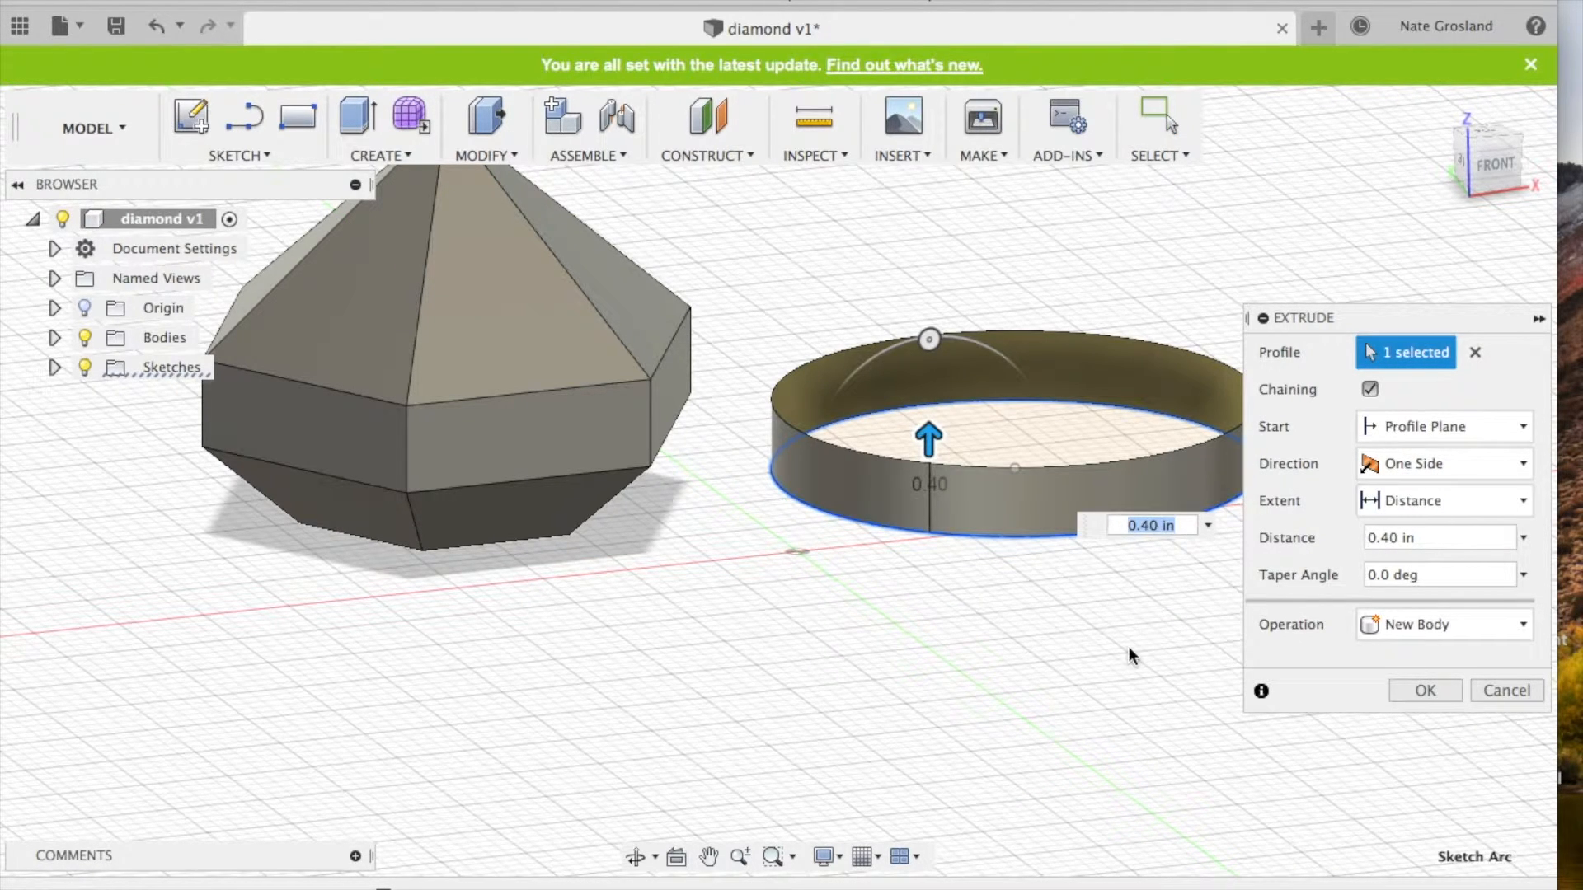
left_click(1434, 690)
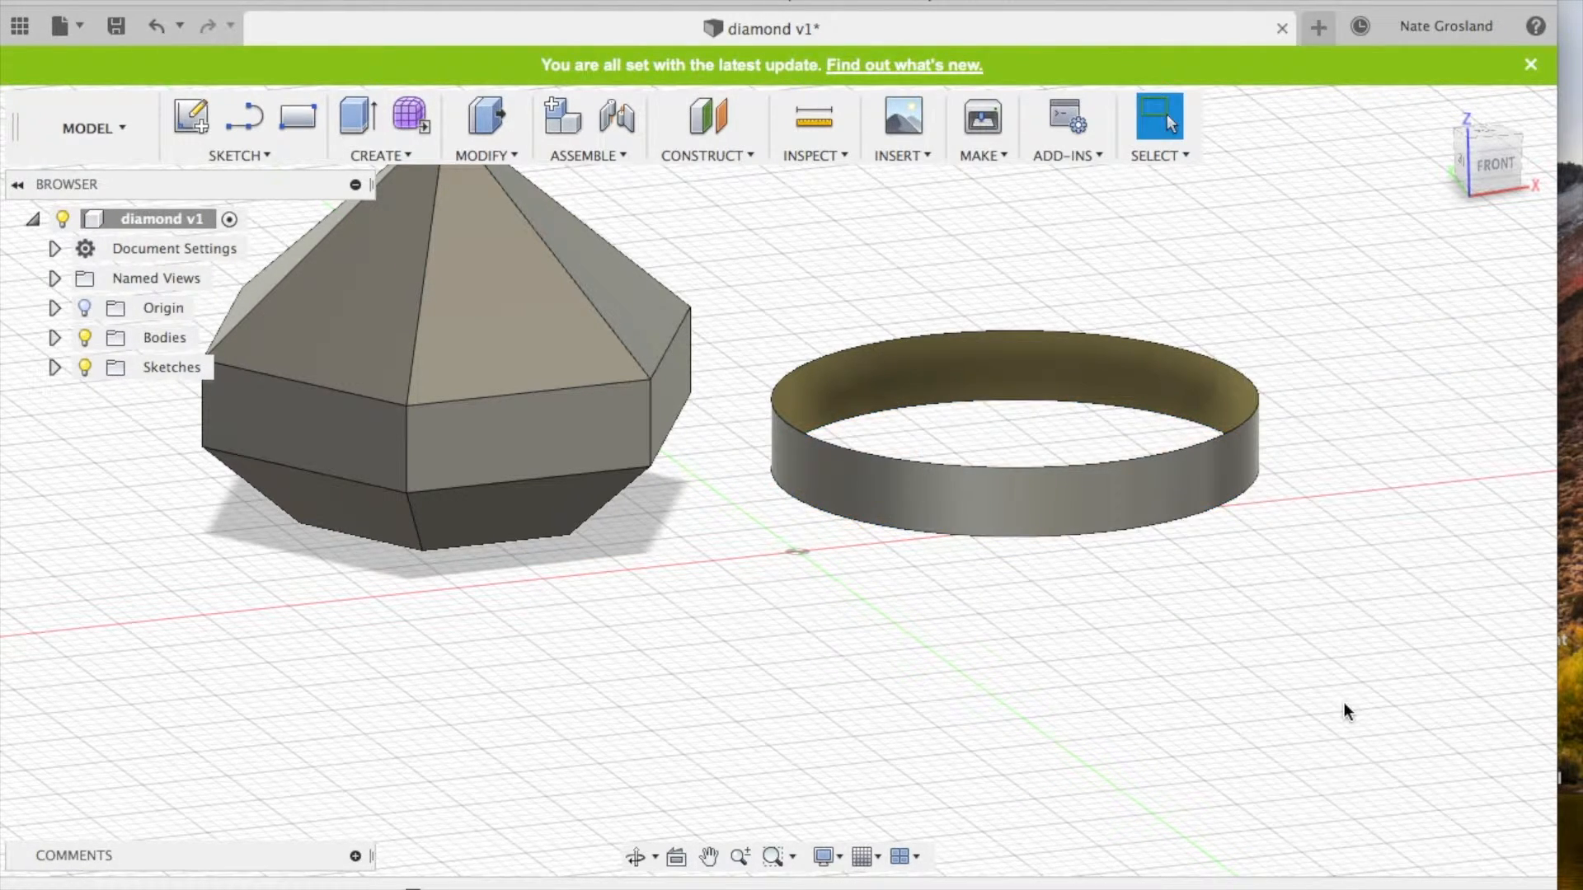
Sketch a two-point rectangle about 1.8 in by 1.2 in on the horizontal ground plane, in front of the diamond and ring.
scroll(1343, 702, "up", 5, "shift")
scroll(1344, 703, "down", 5, "shift")
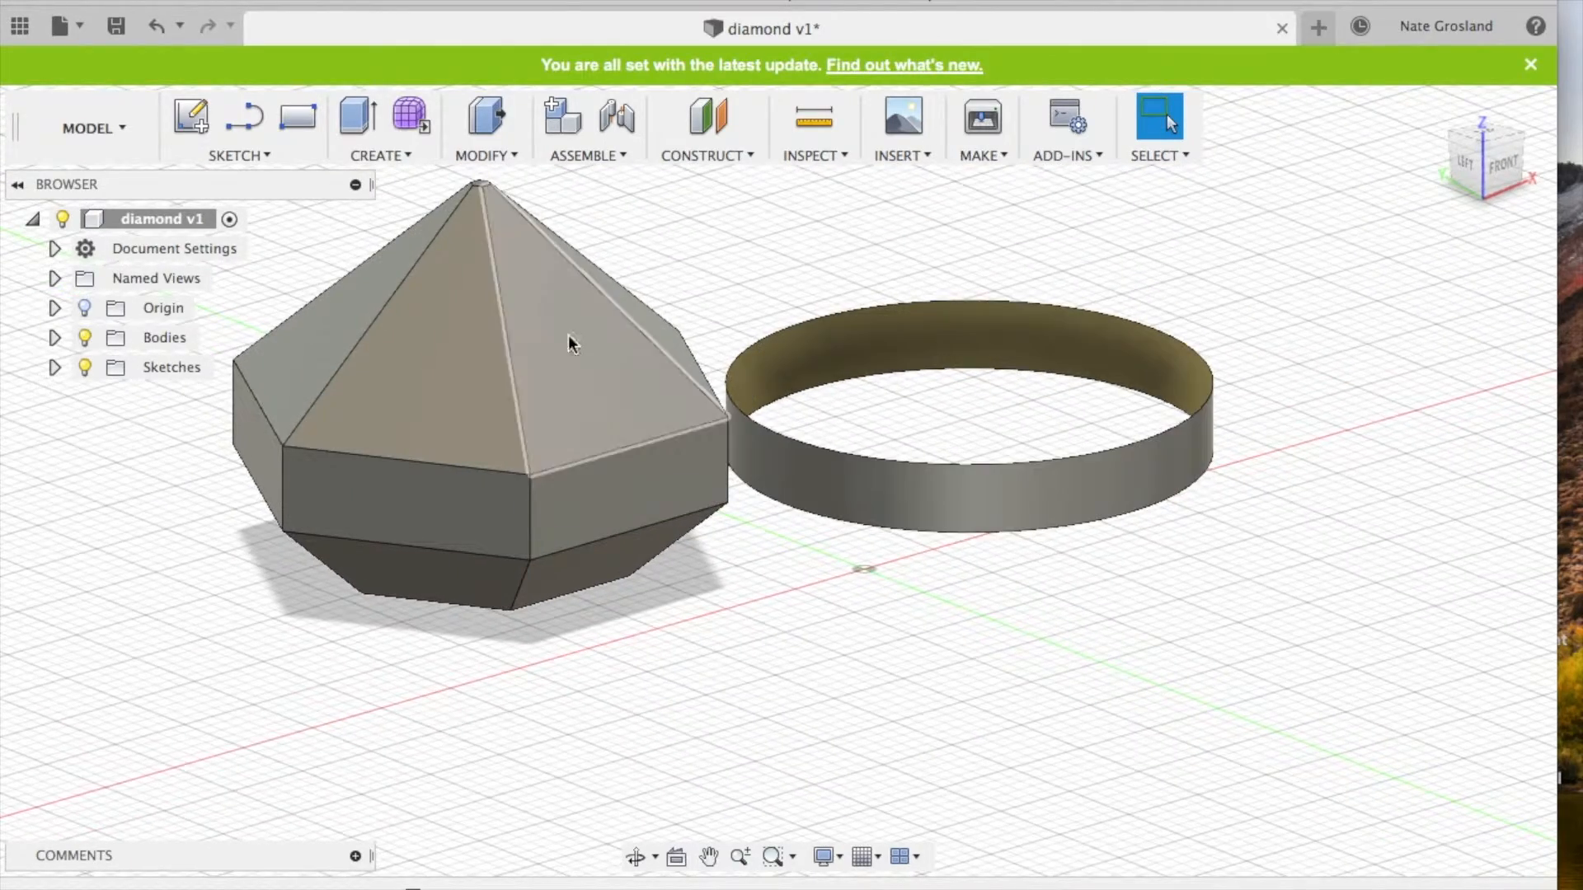
scroll(493, 459, "left", 5, "shift")
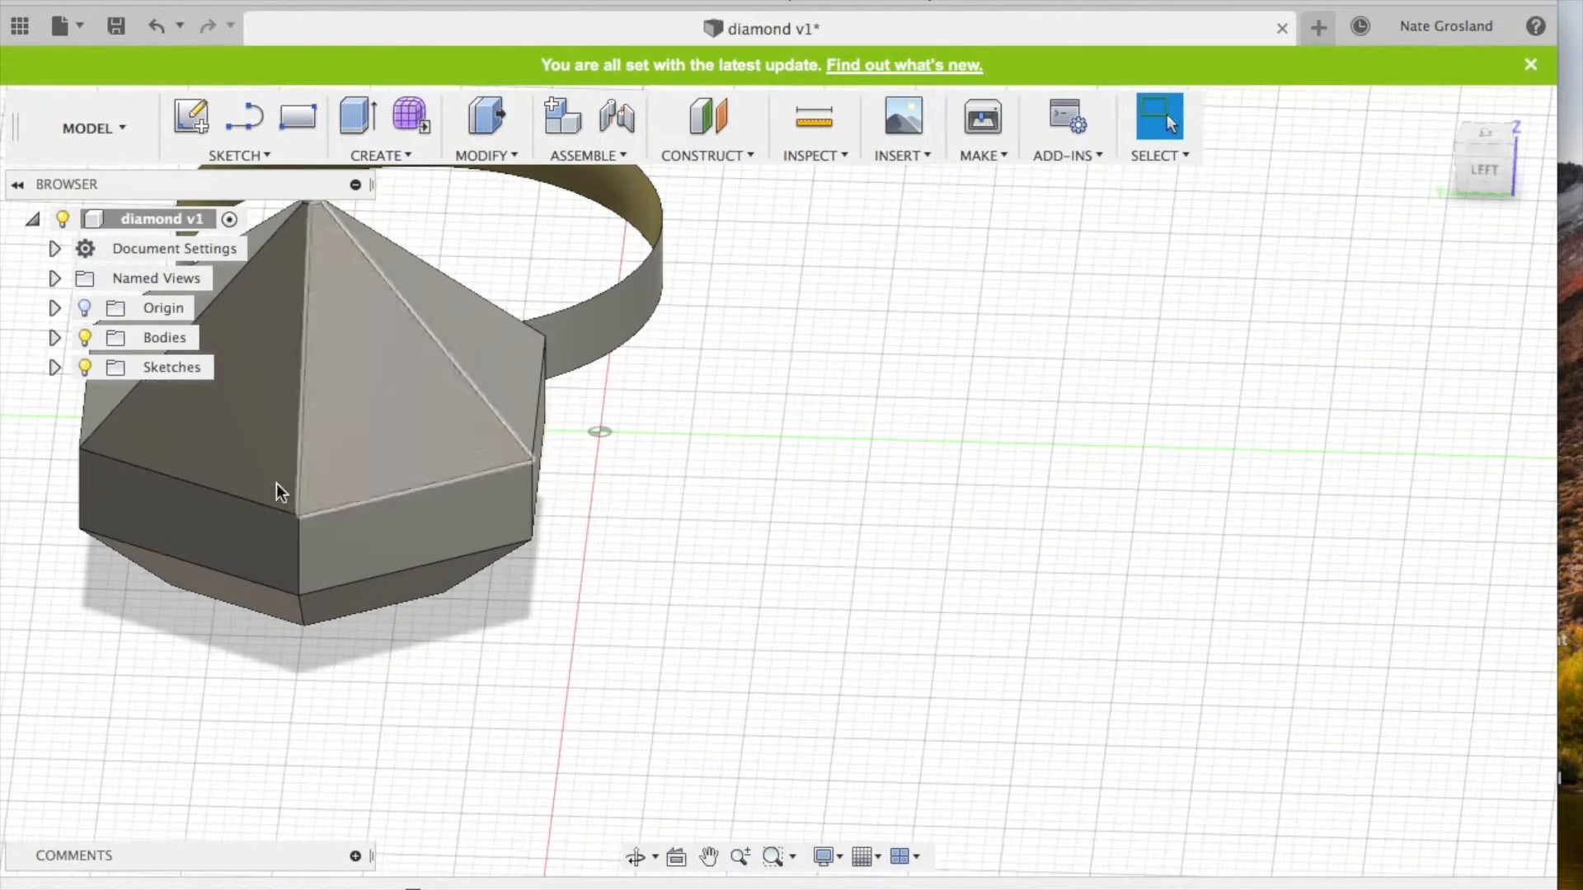
left_click(240, 155)
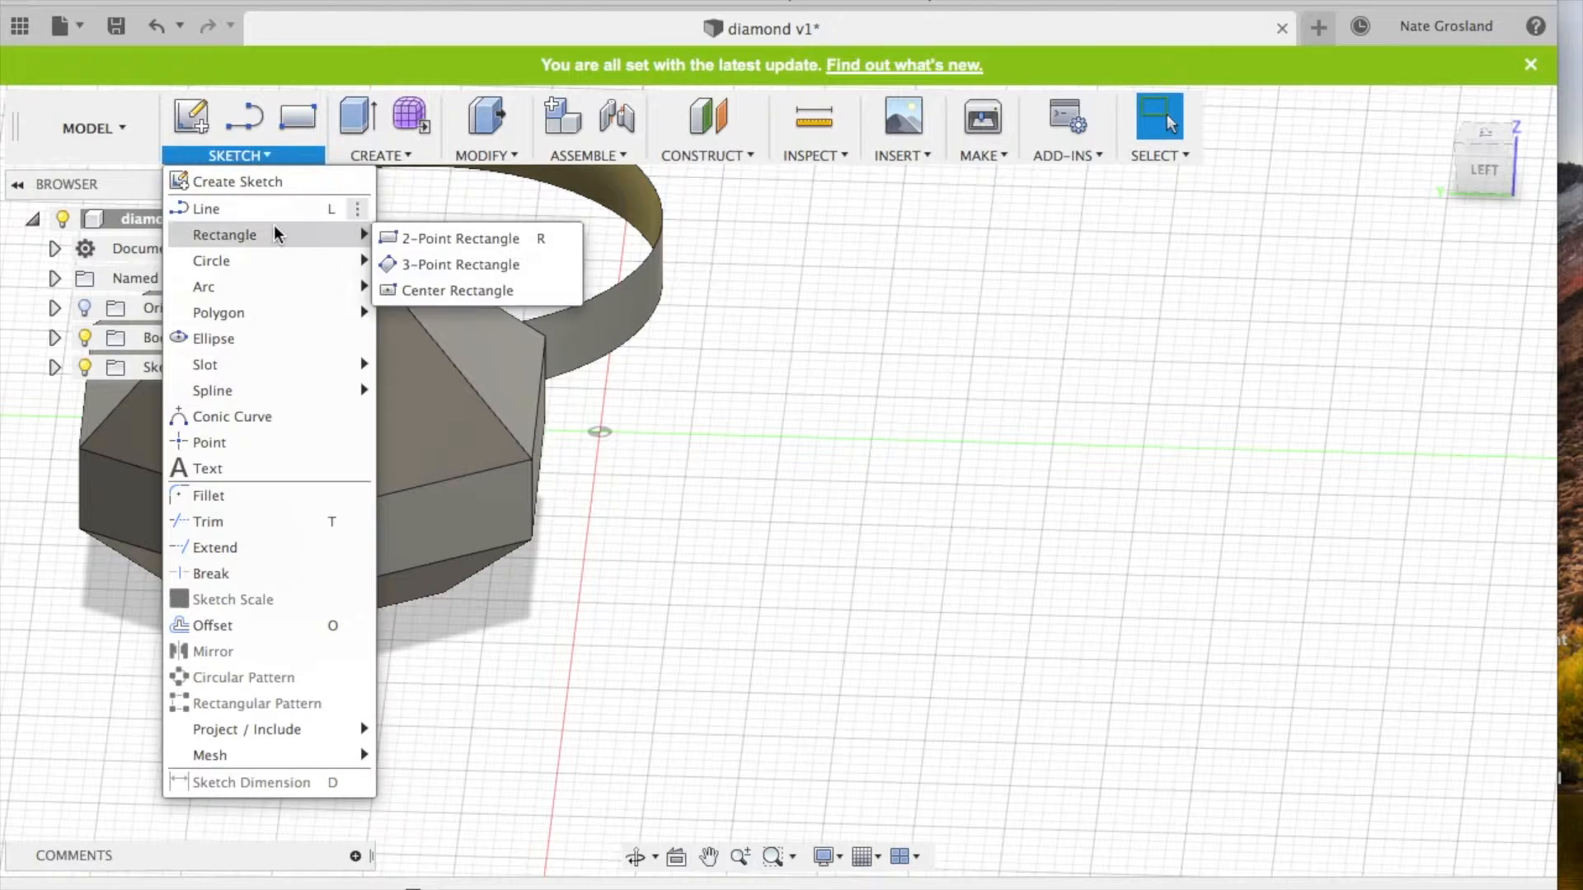
mouse_move(279, 235)
left_click(460, 240)
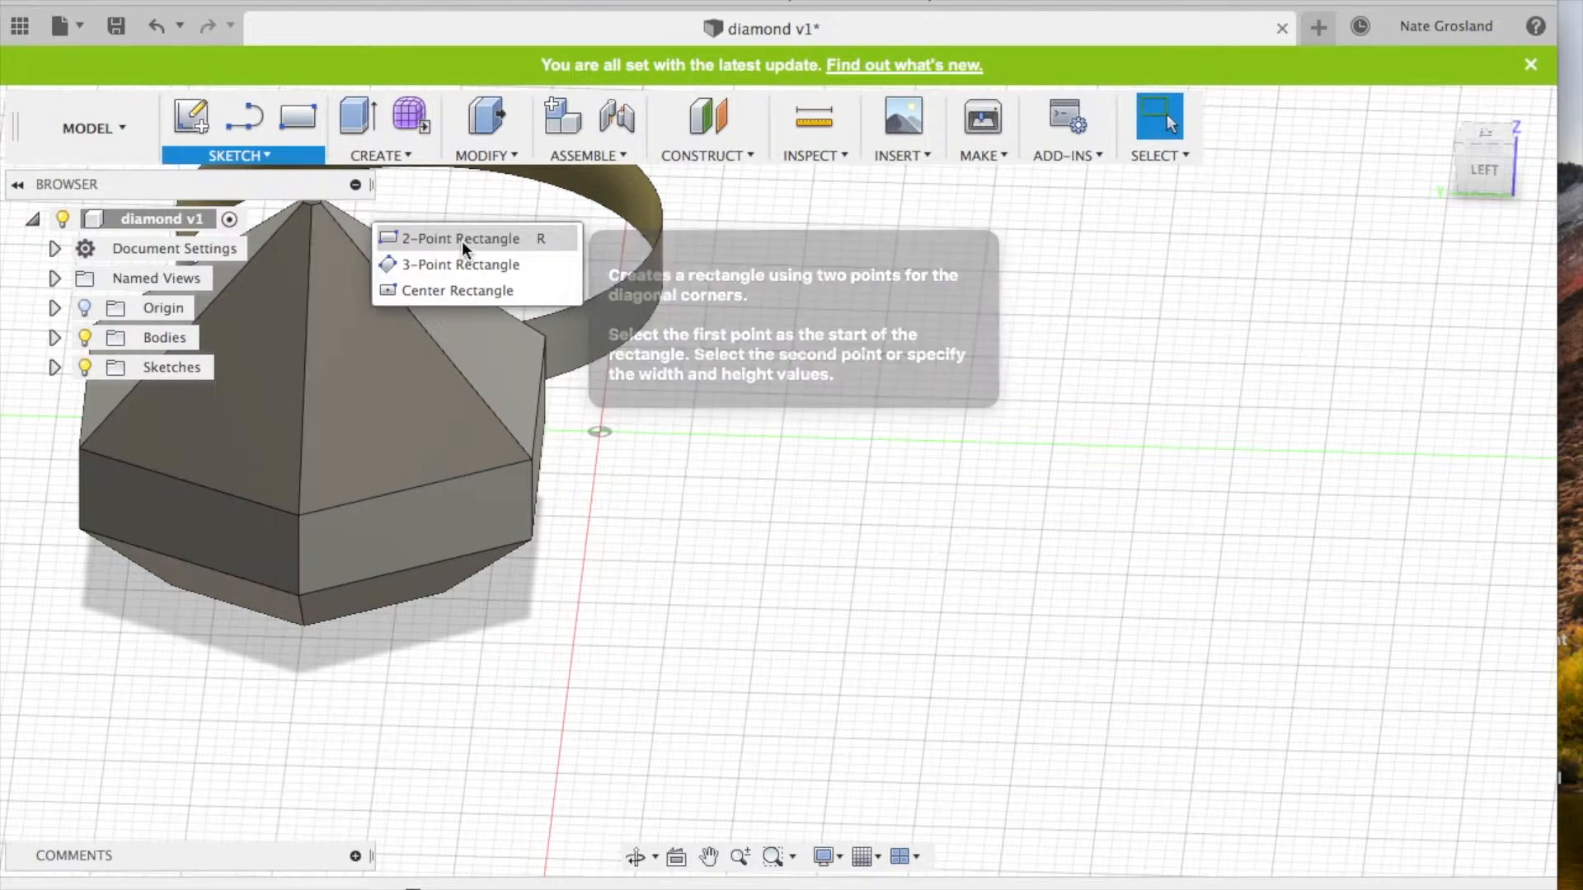
left_click(647, 385)
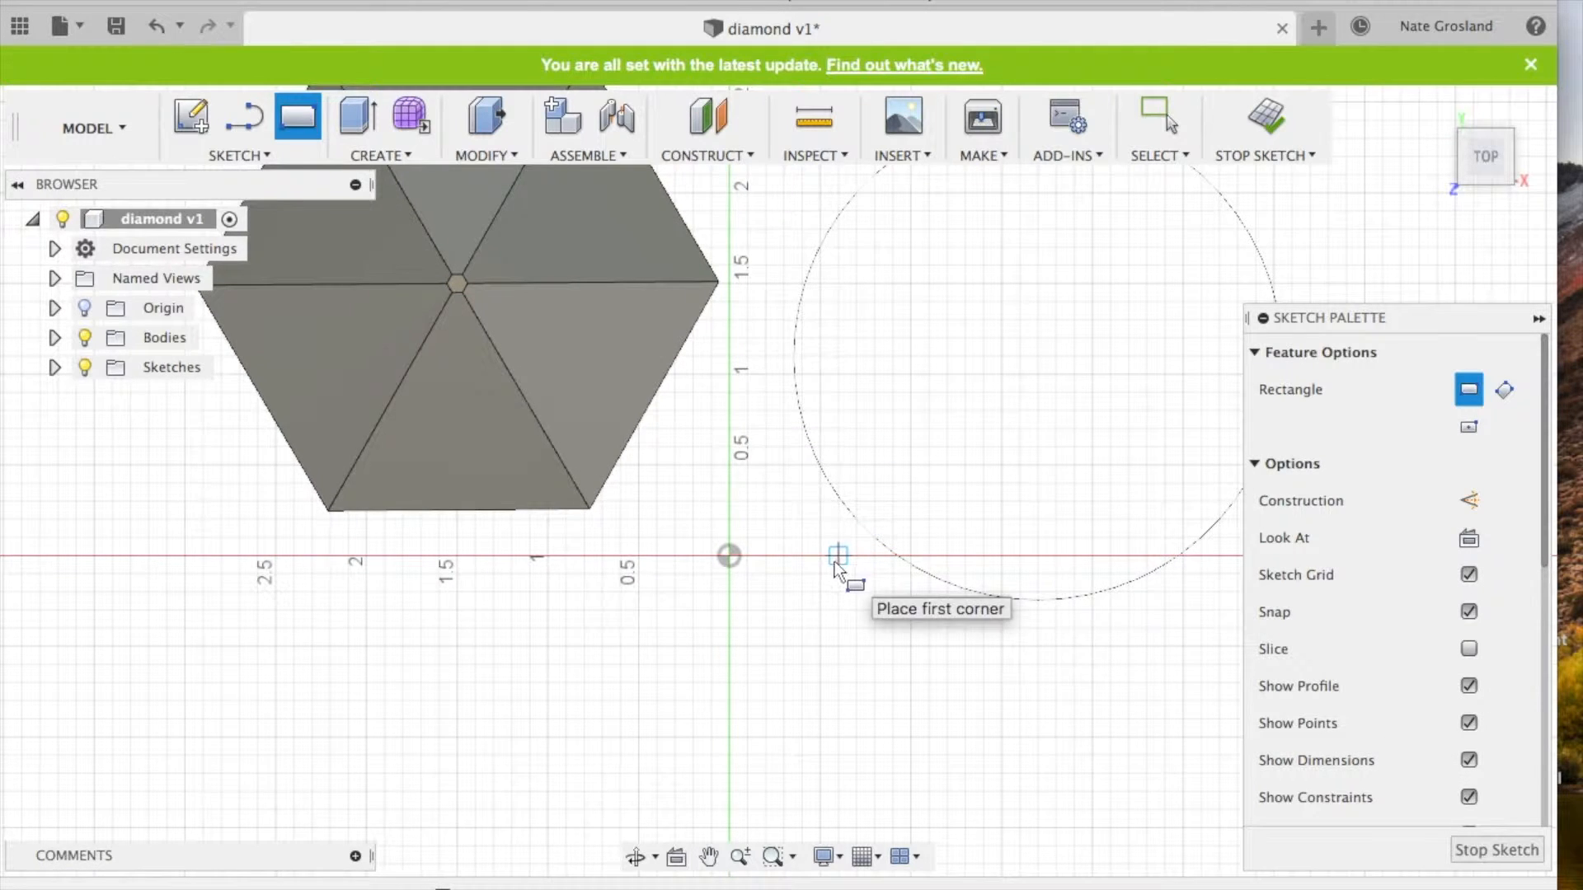
left_click(512, 514)
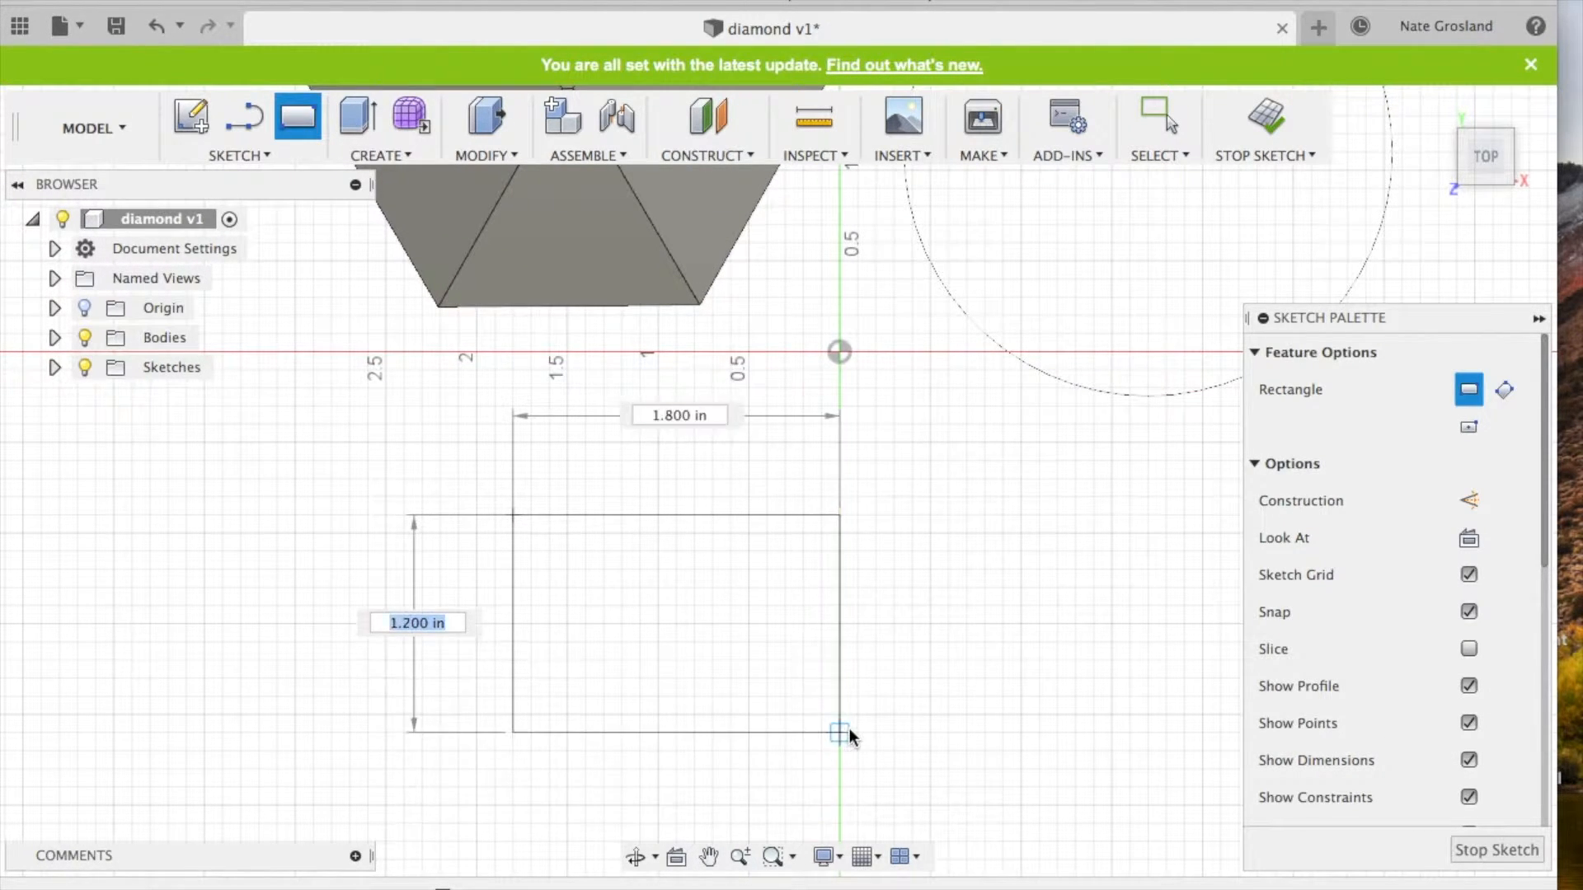
key("Return")
Extrude the rectangle 1.40 in upward as an open-ended surface box, using the New Body operation.
scroll(834, 625, "down", 10, "shift")
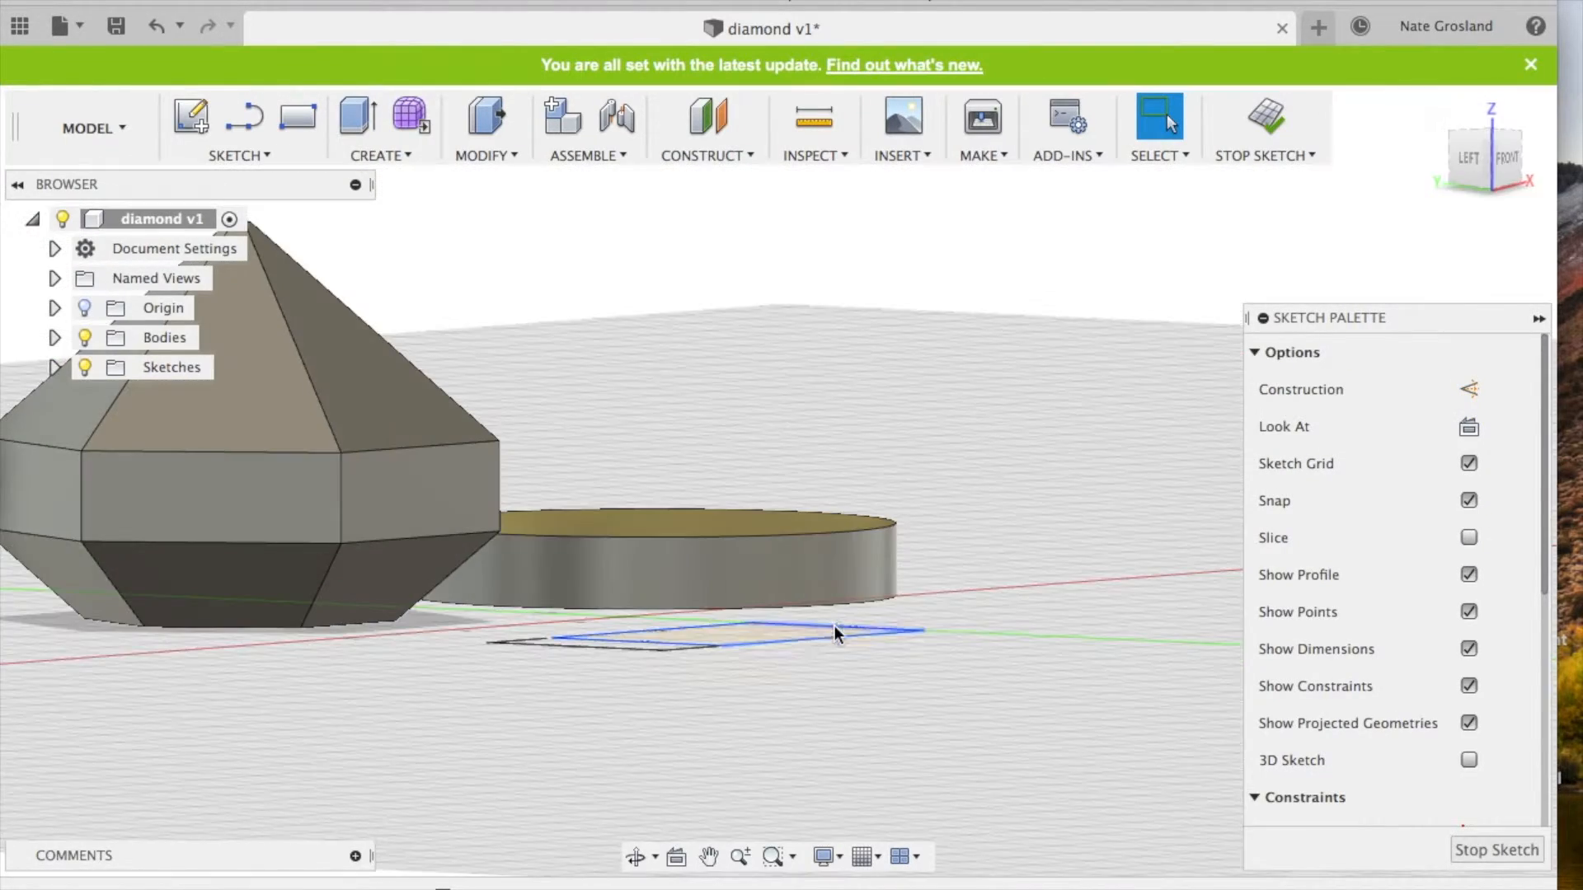
scroll(834, 626, "up", 3, "shift")
right_click(717, 738)
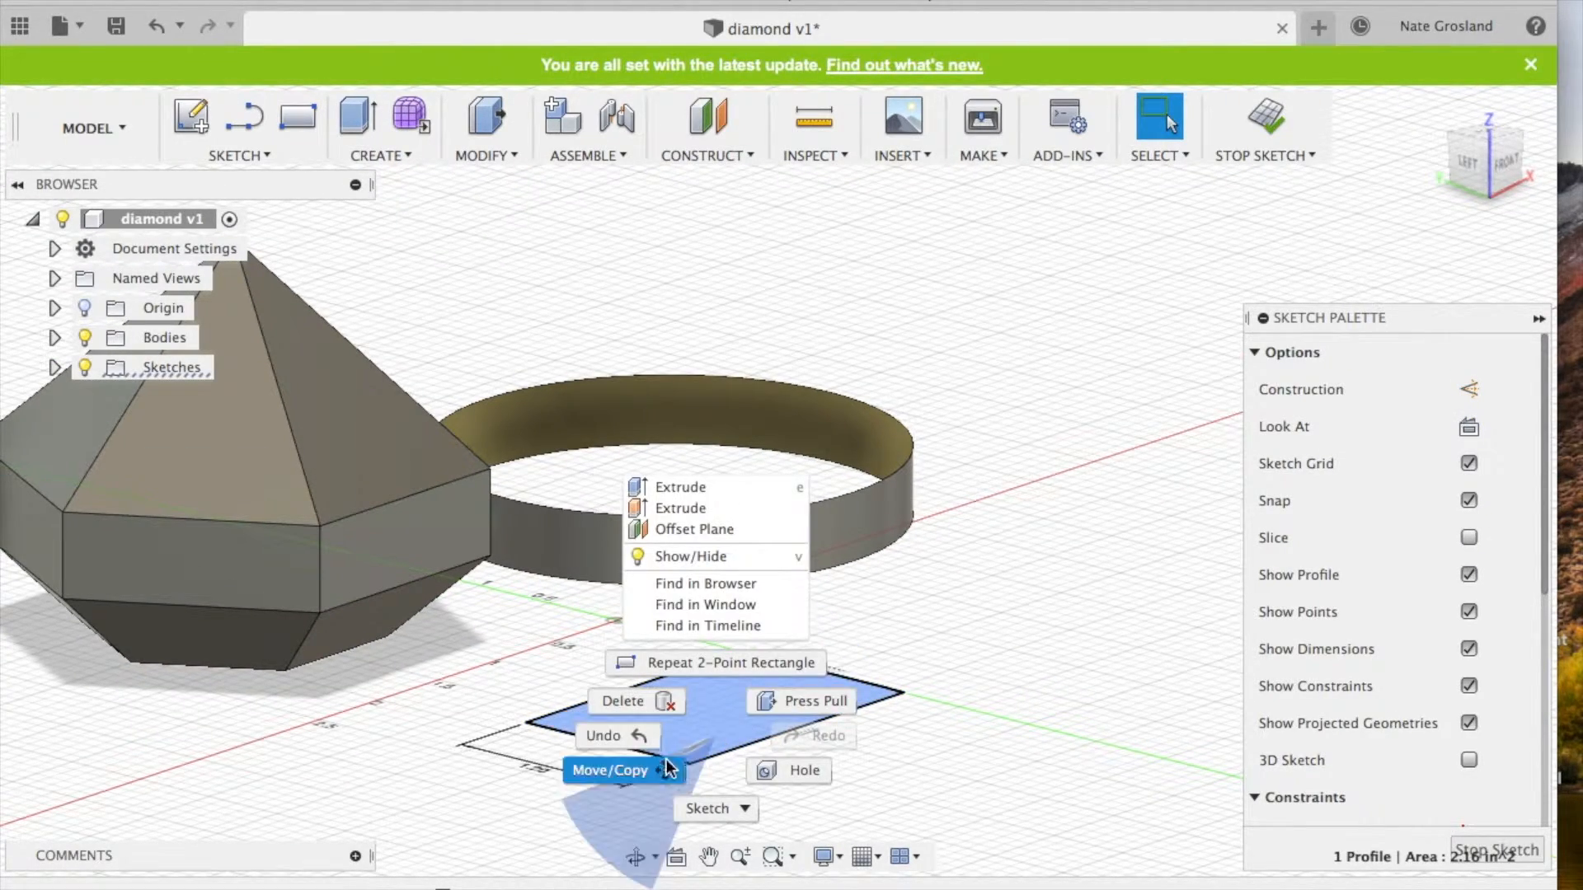
left_click(713, 509)
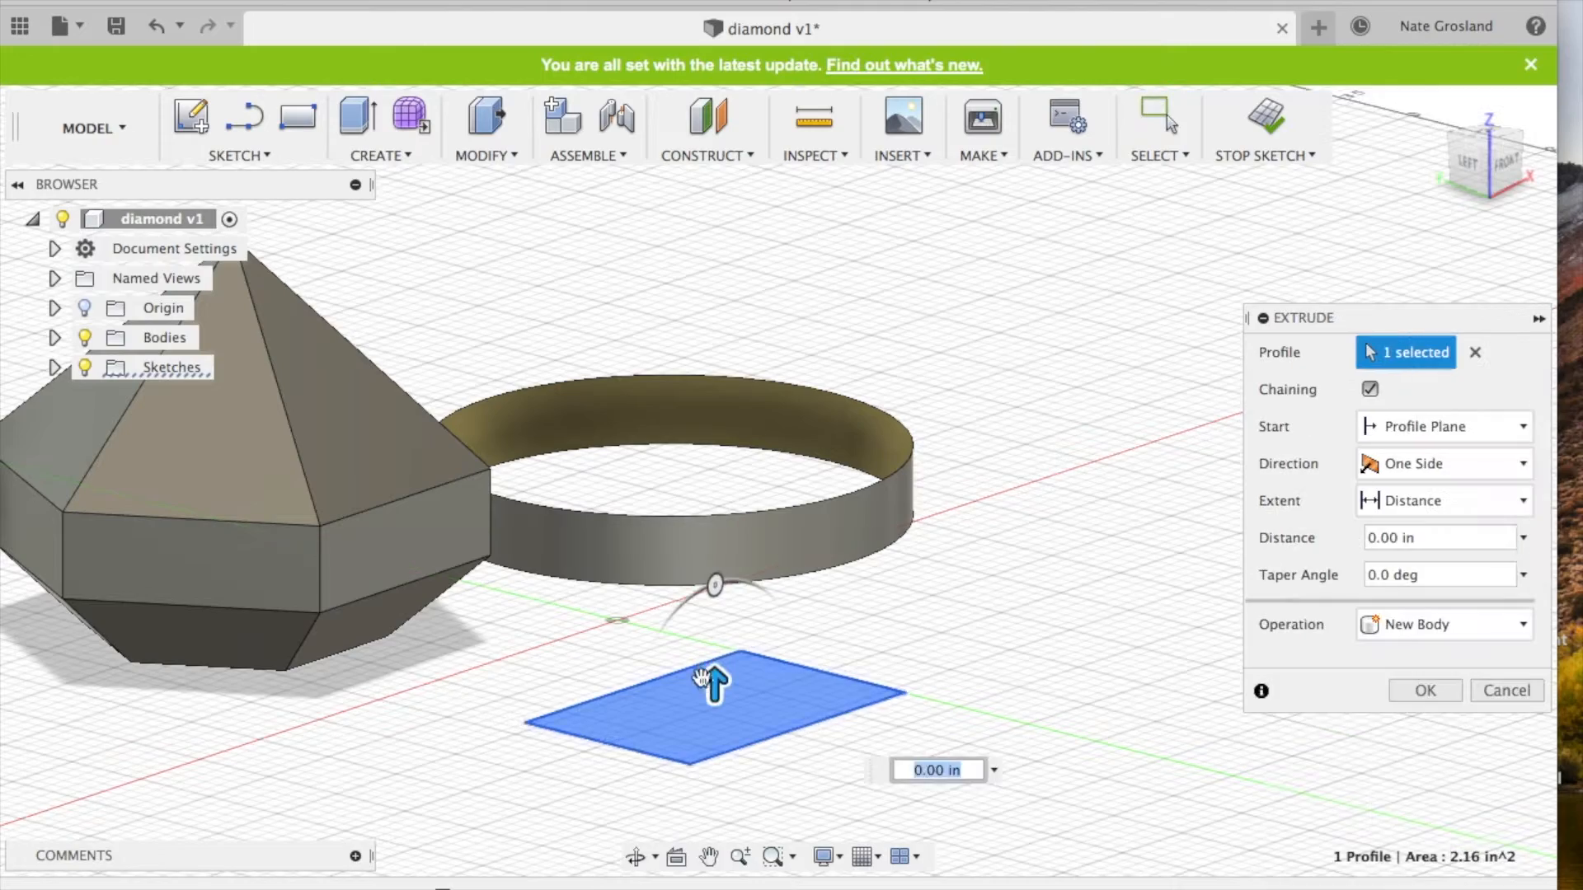
left_click_drag(716, 664, 714, 442)
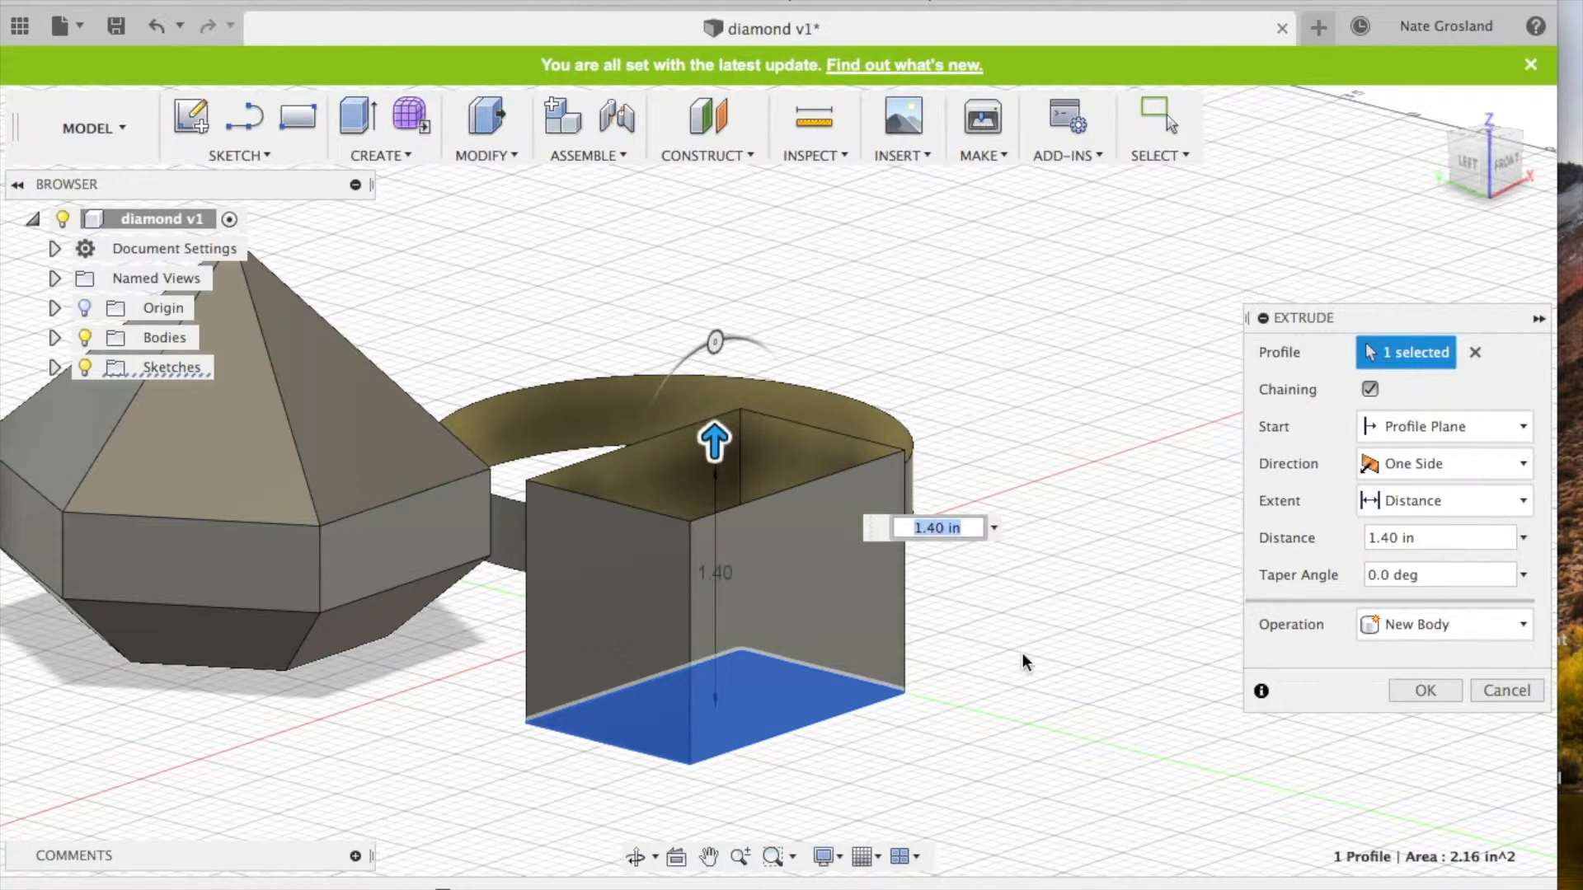
left_click(1444, 697)
scroll(957, 671, "up", 5, "shift")
scroll(956, 670, "down", 4, "shift")
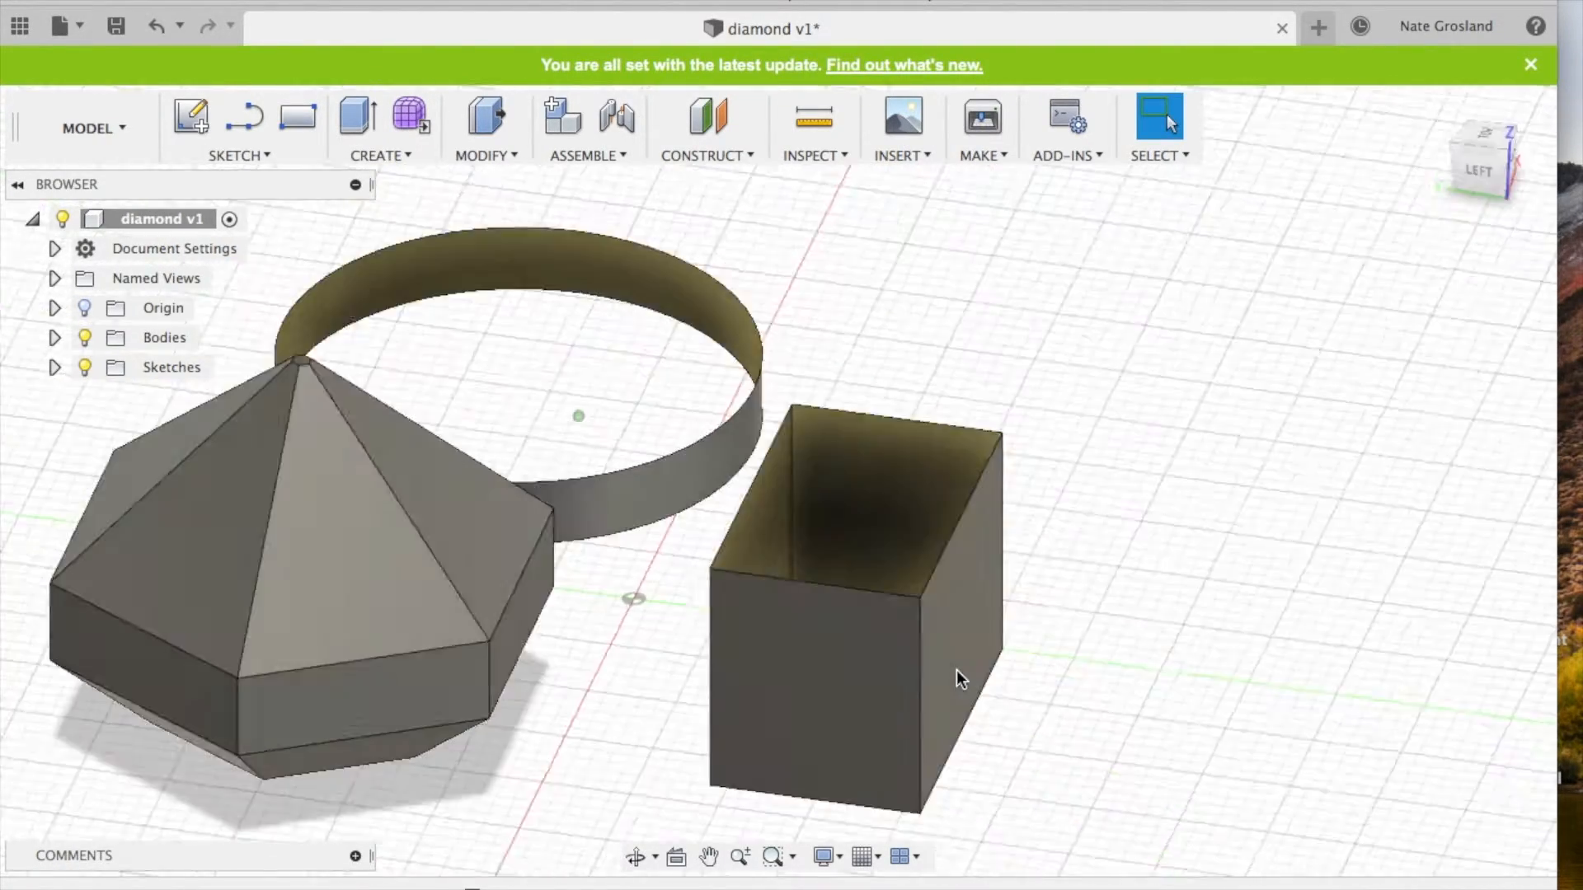
scroll(956, 670, "left", 4, "shift")
left_click(379, 154)
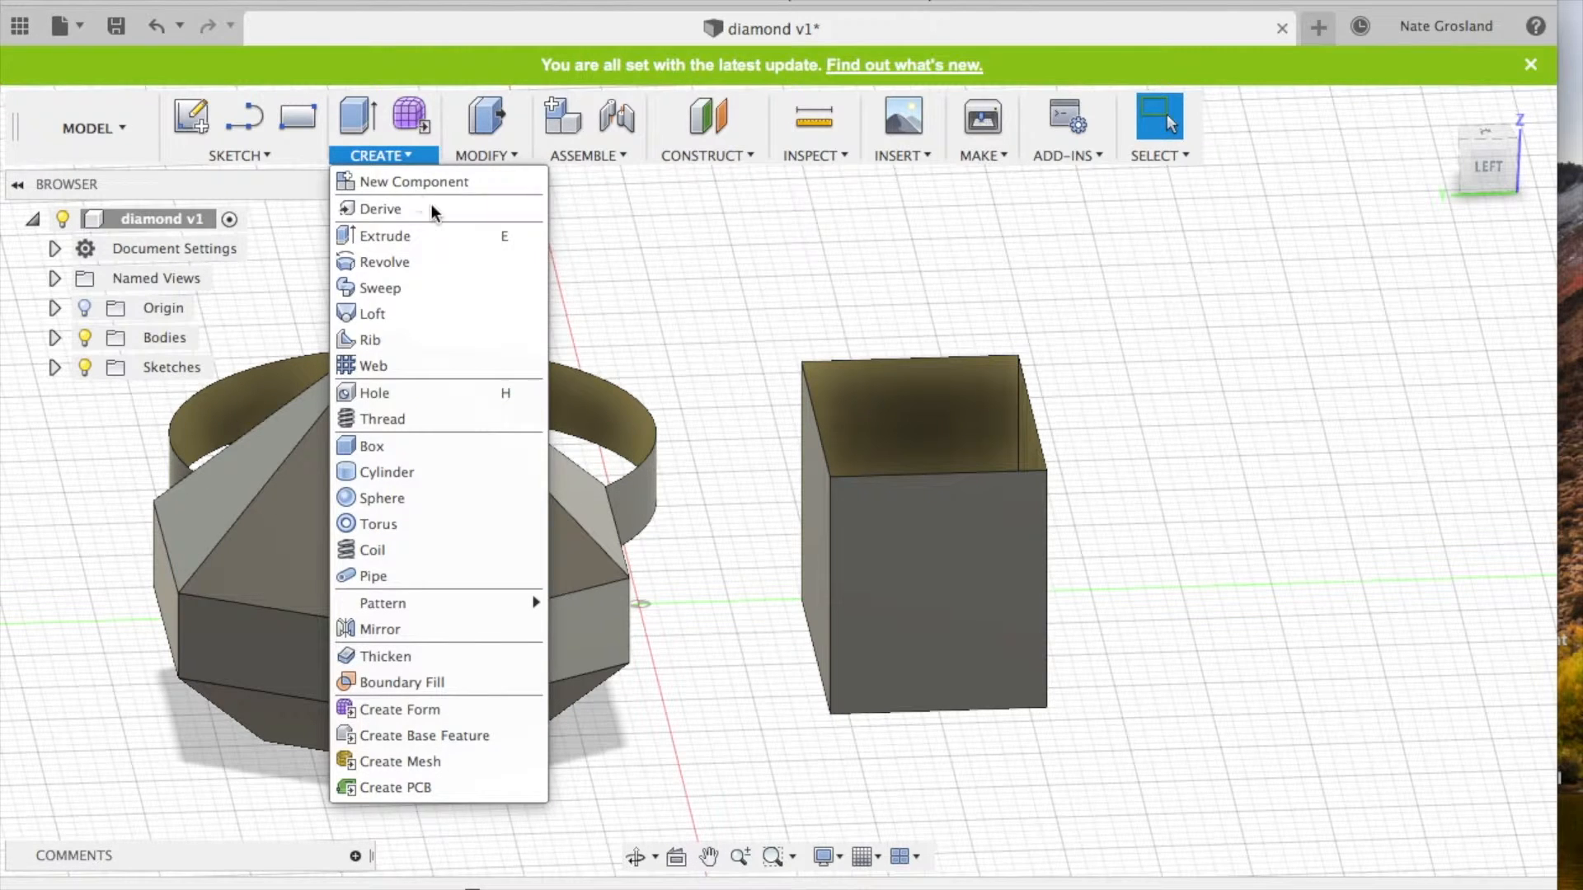
left_click(487, 155)
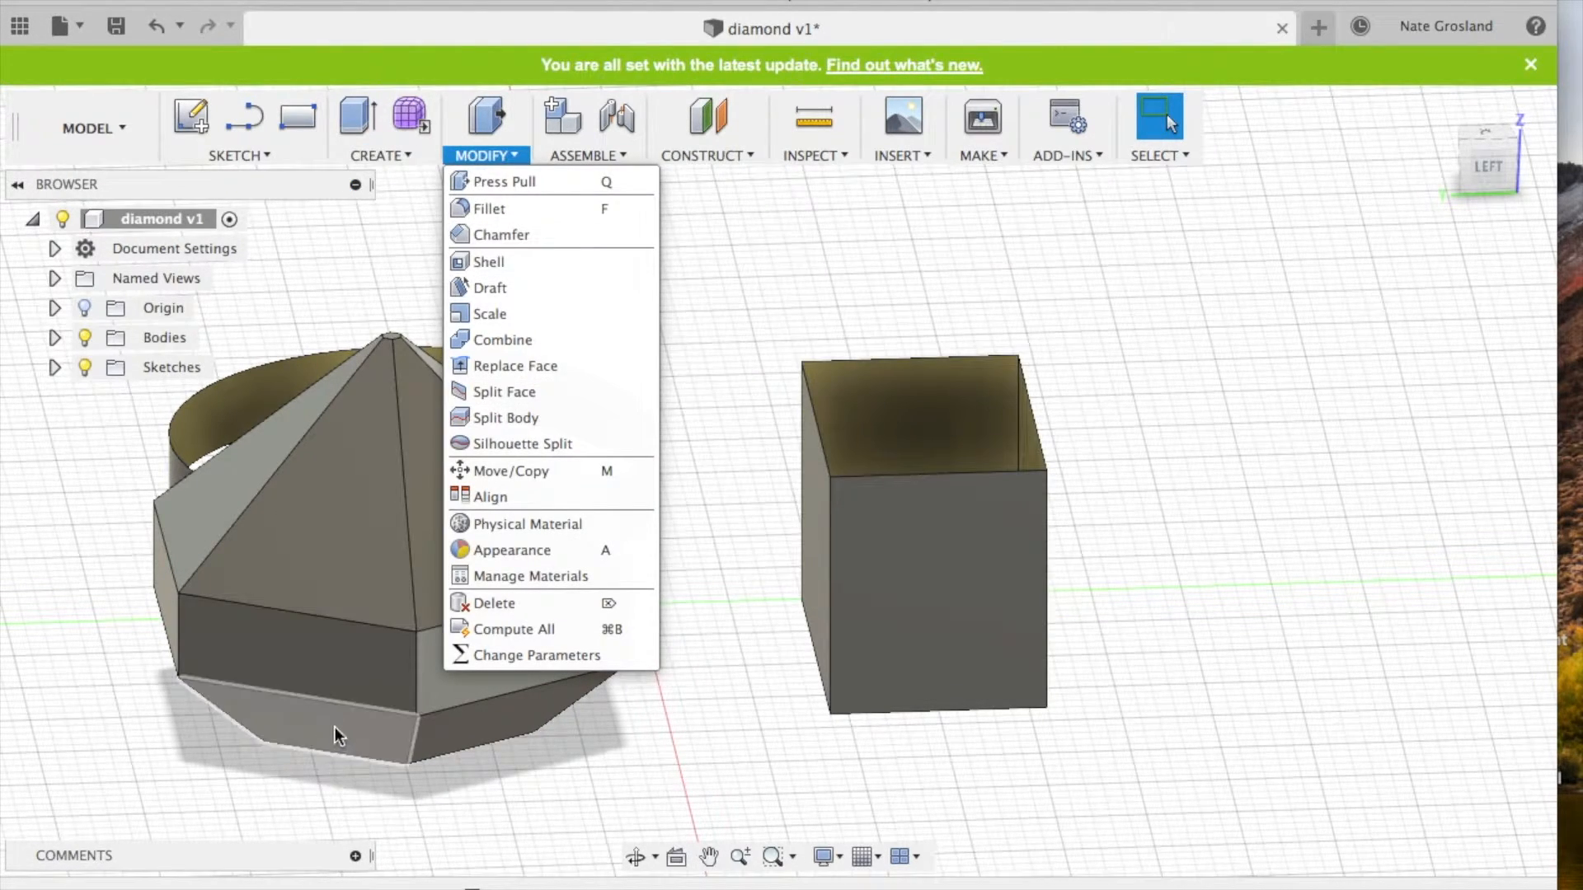
left_click(719, 838)
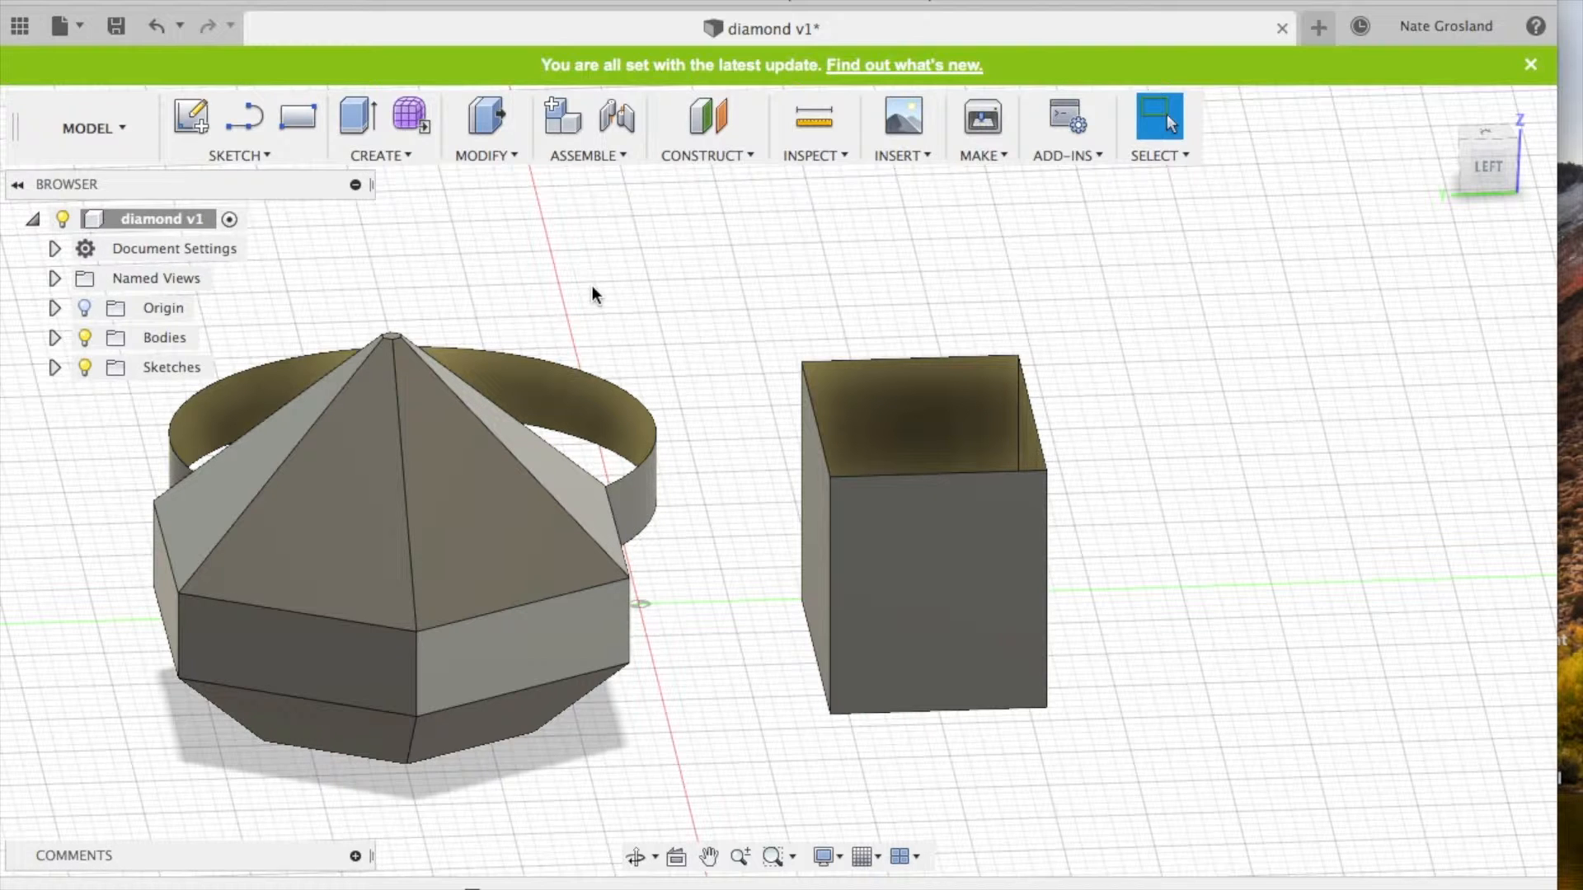
left_click(239, 155)
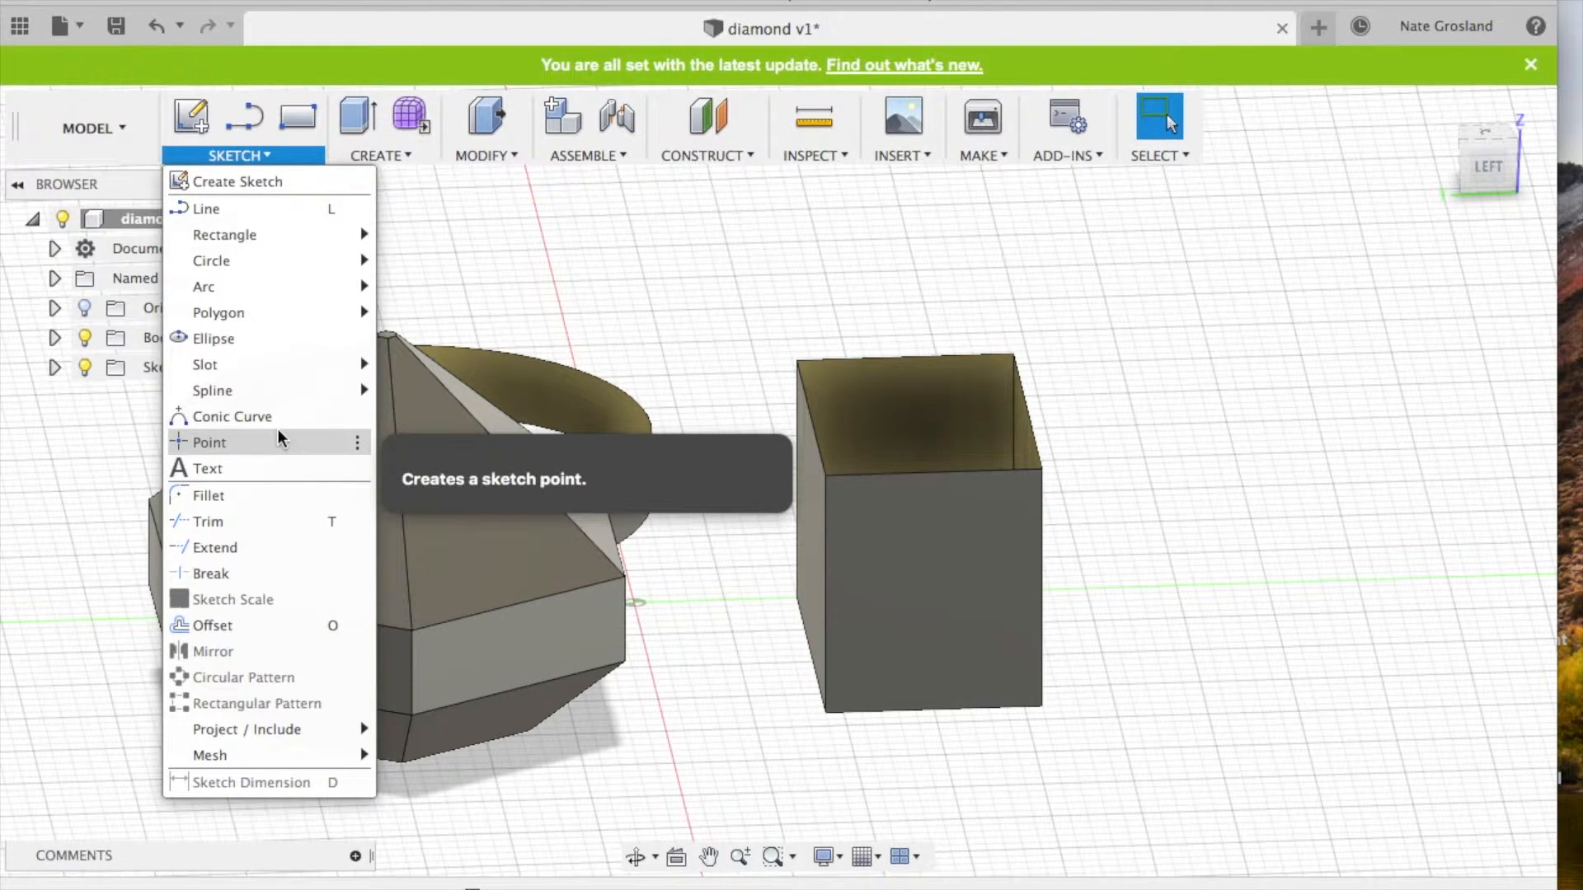
mouse_move(302, 389)
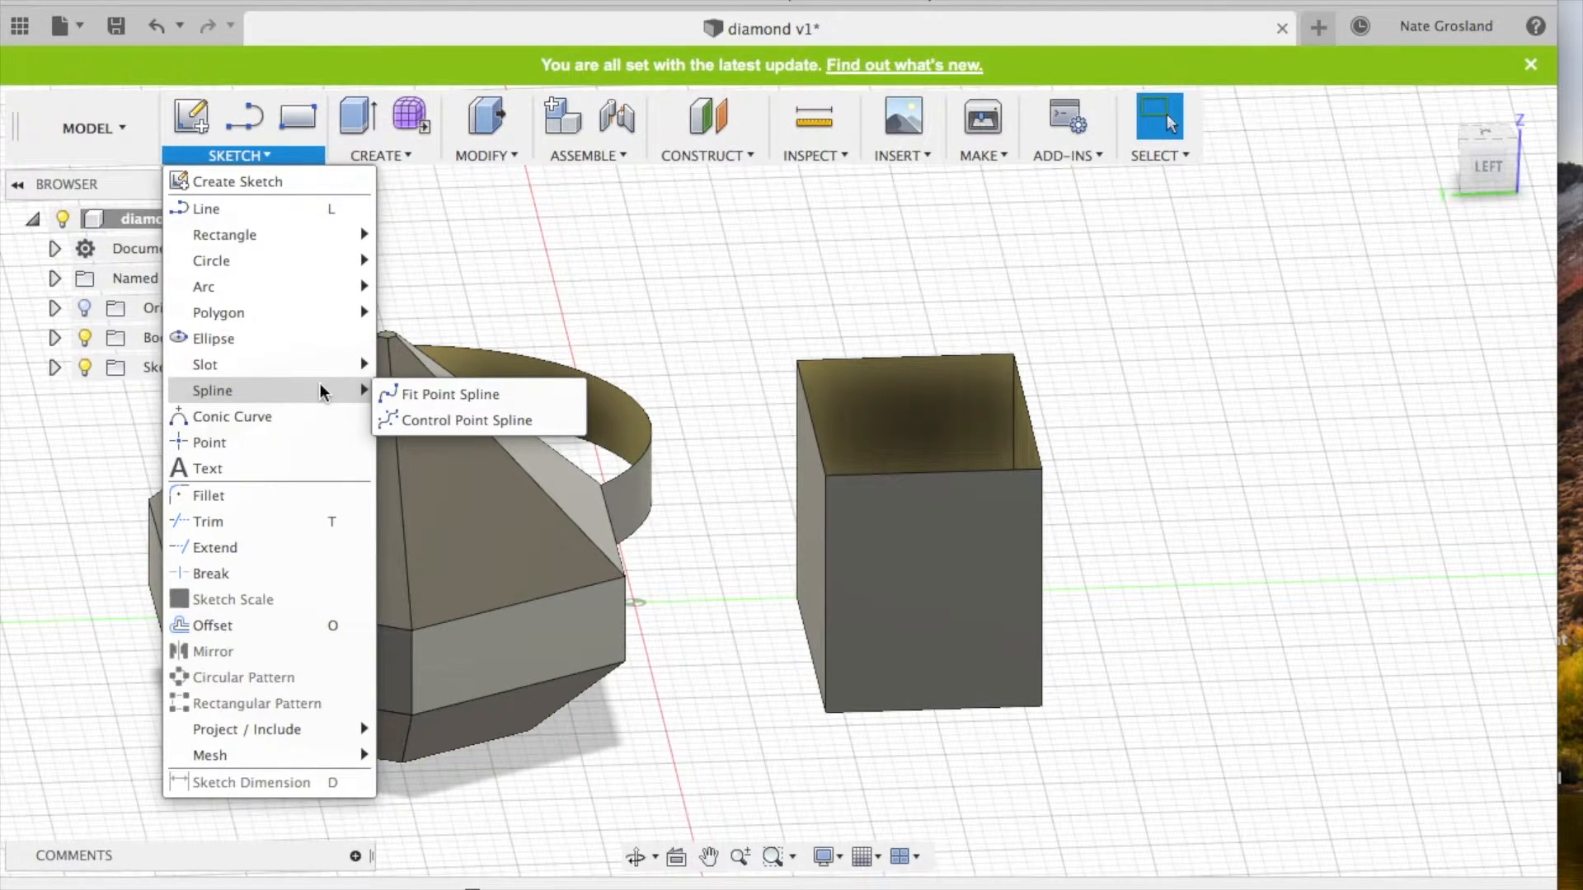
left_click(699, 290)
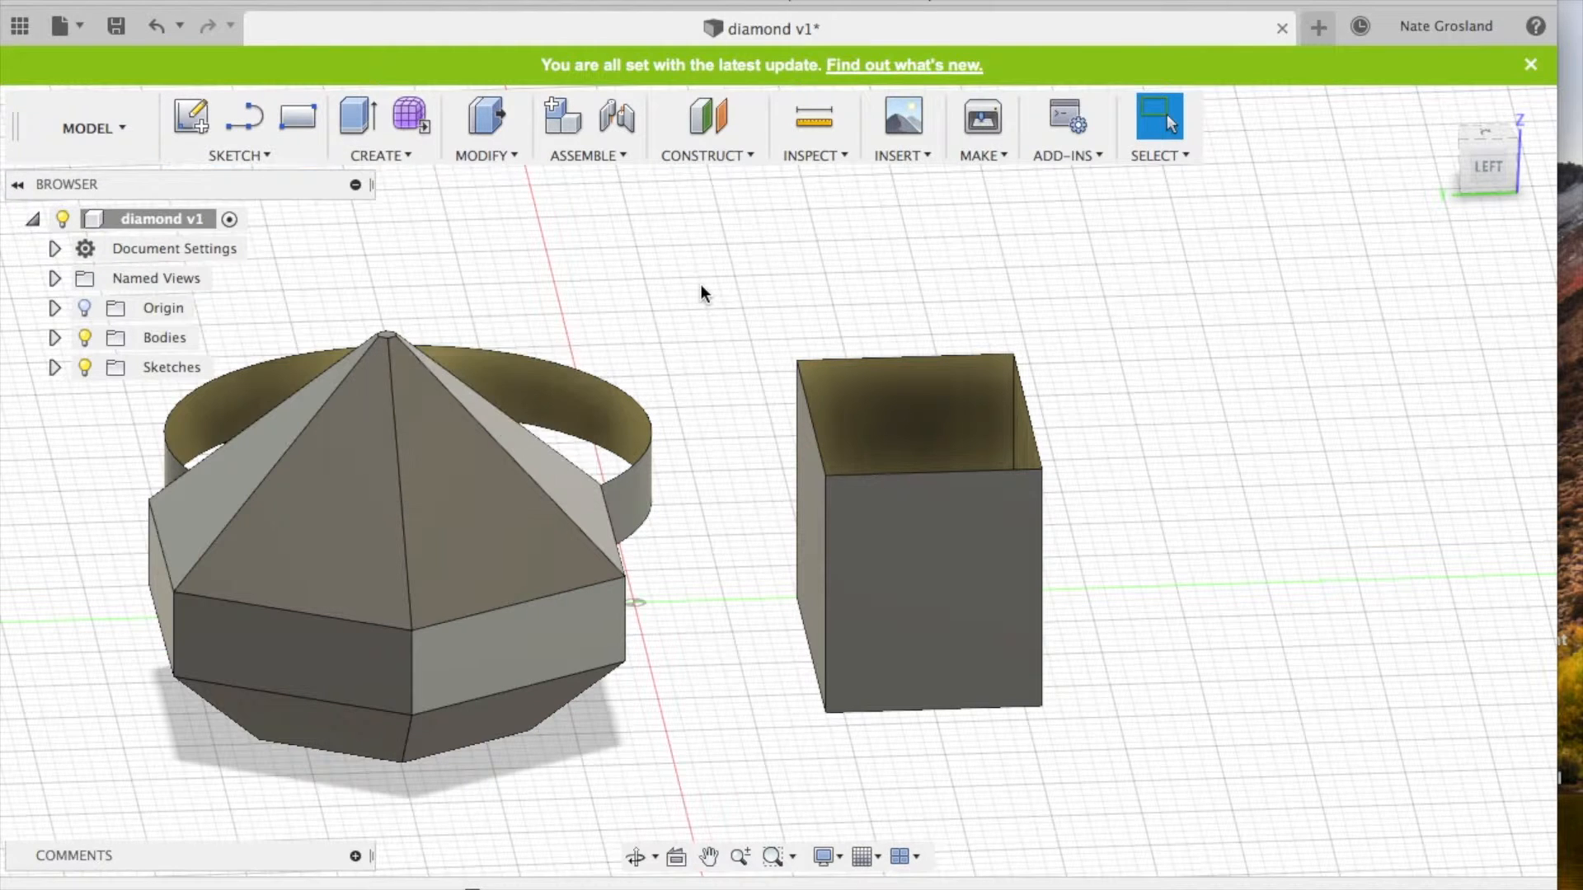
left_click(830, 155)
left_click(910, 148)
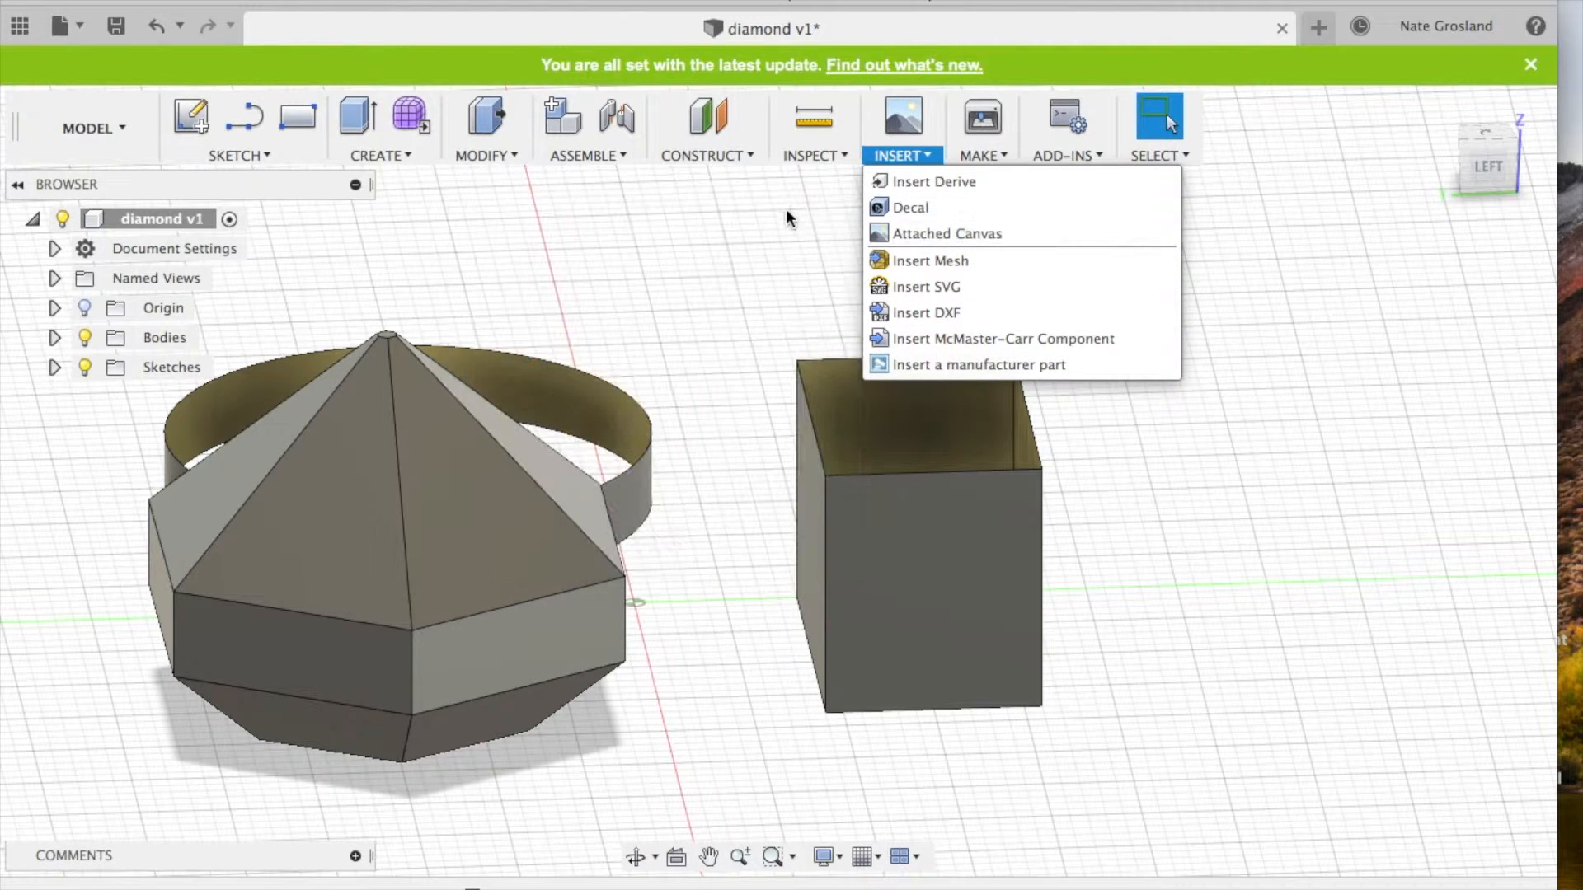
Send the diamond body to Meshmixer with the 3D Print command at High refinement, cancelling the append-or-replace choice.
left_click(784, 213)
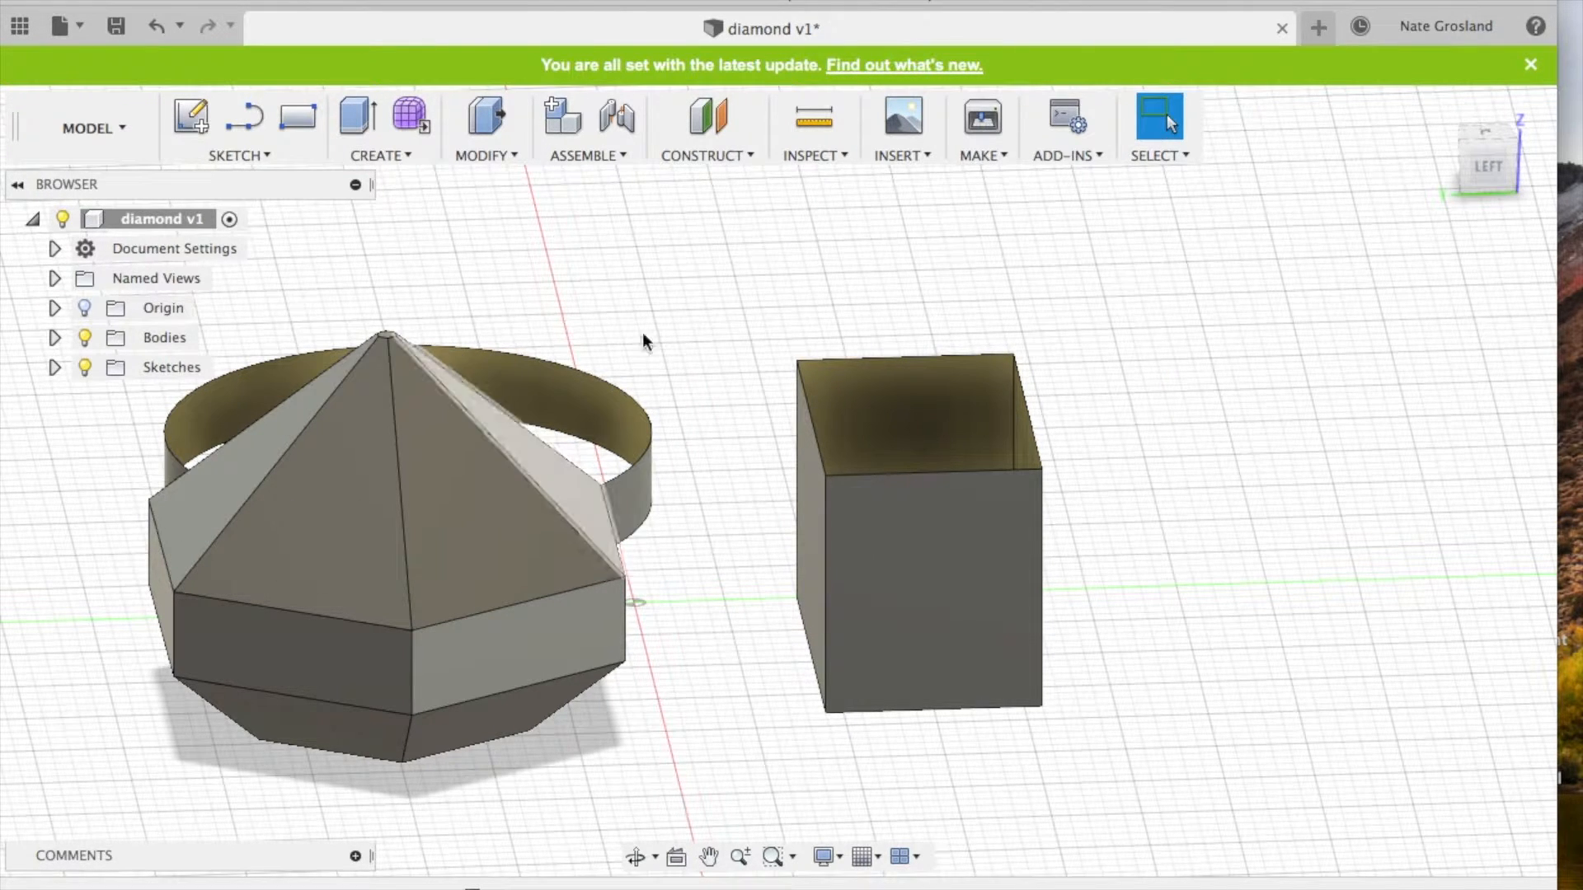
left_click(996, 155)
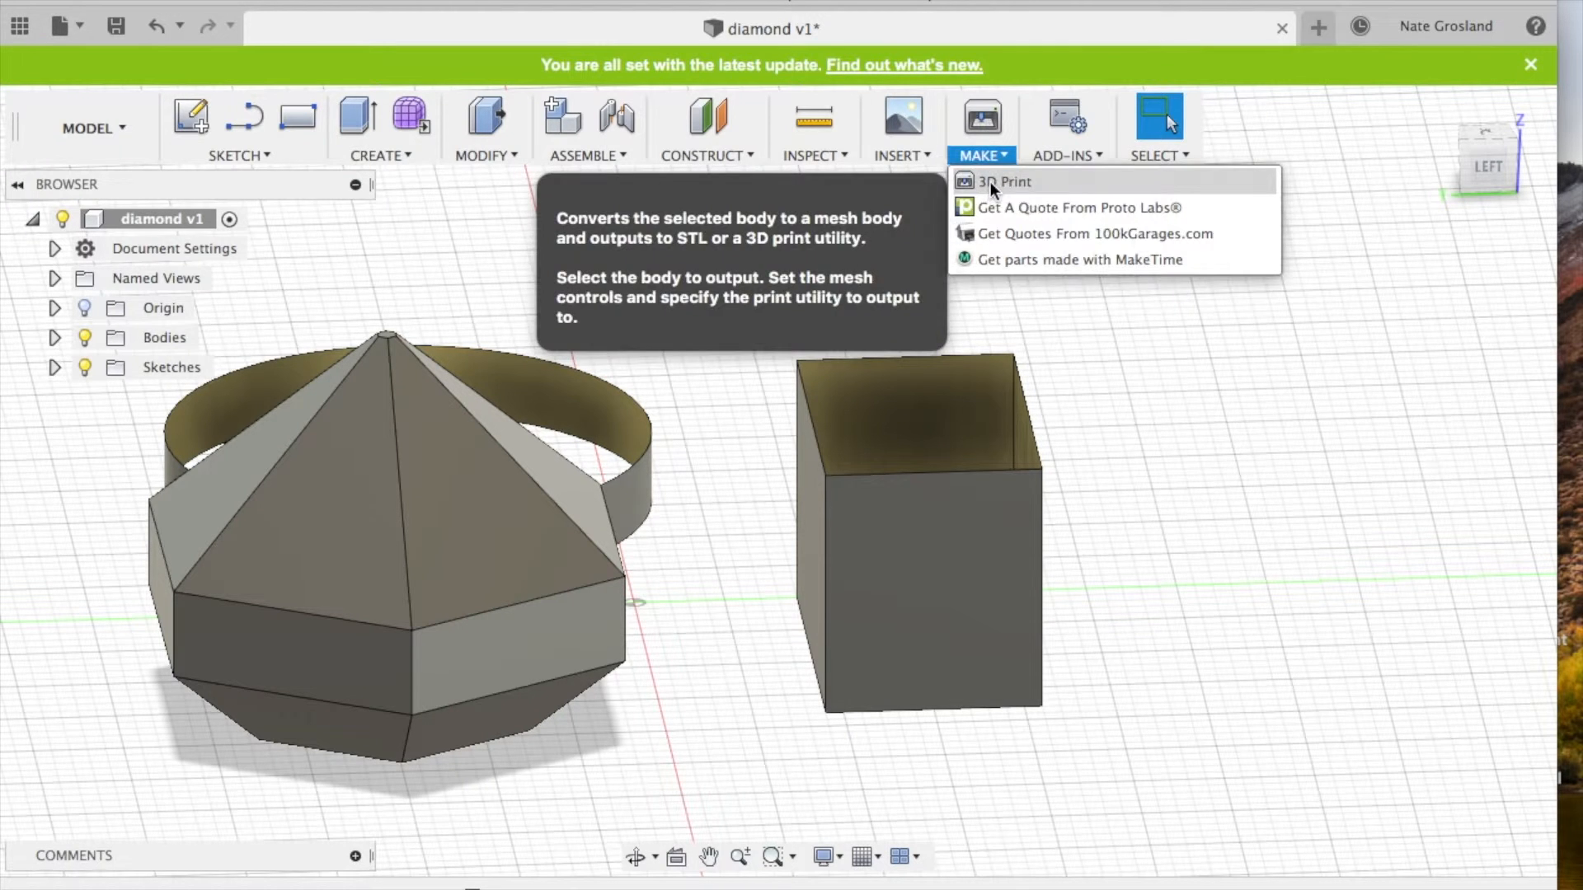
left_click(991, 181)
left_click(518, 522)
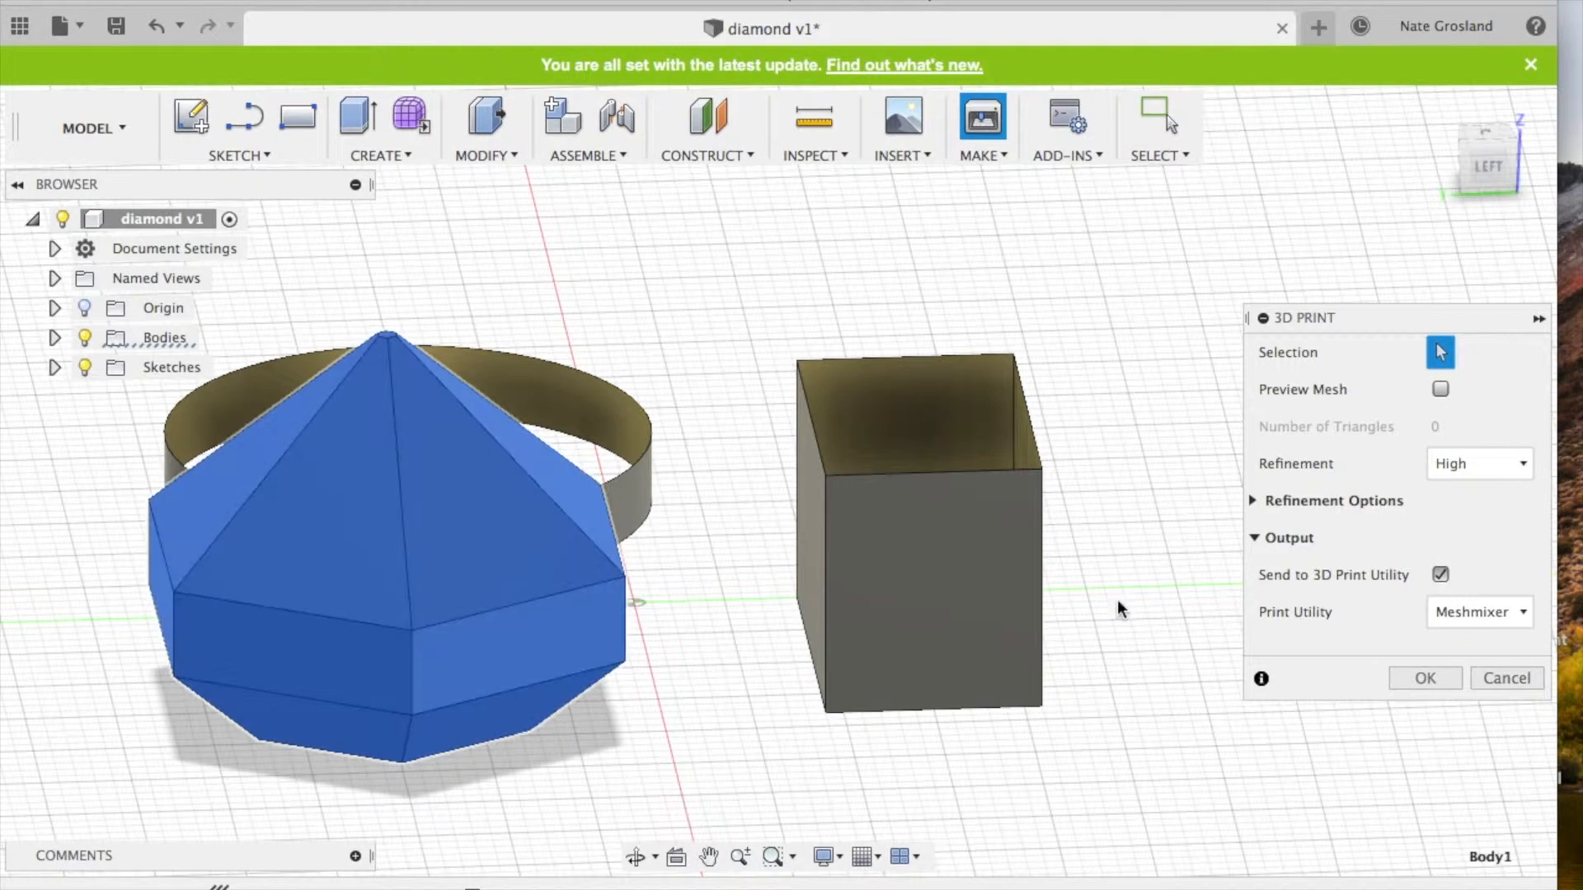
left_click(1393, 677)
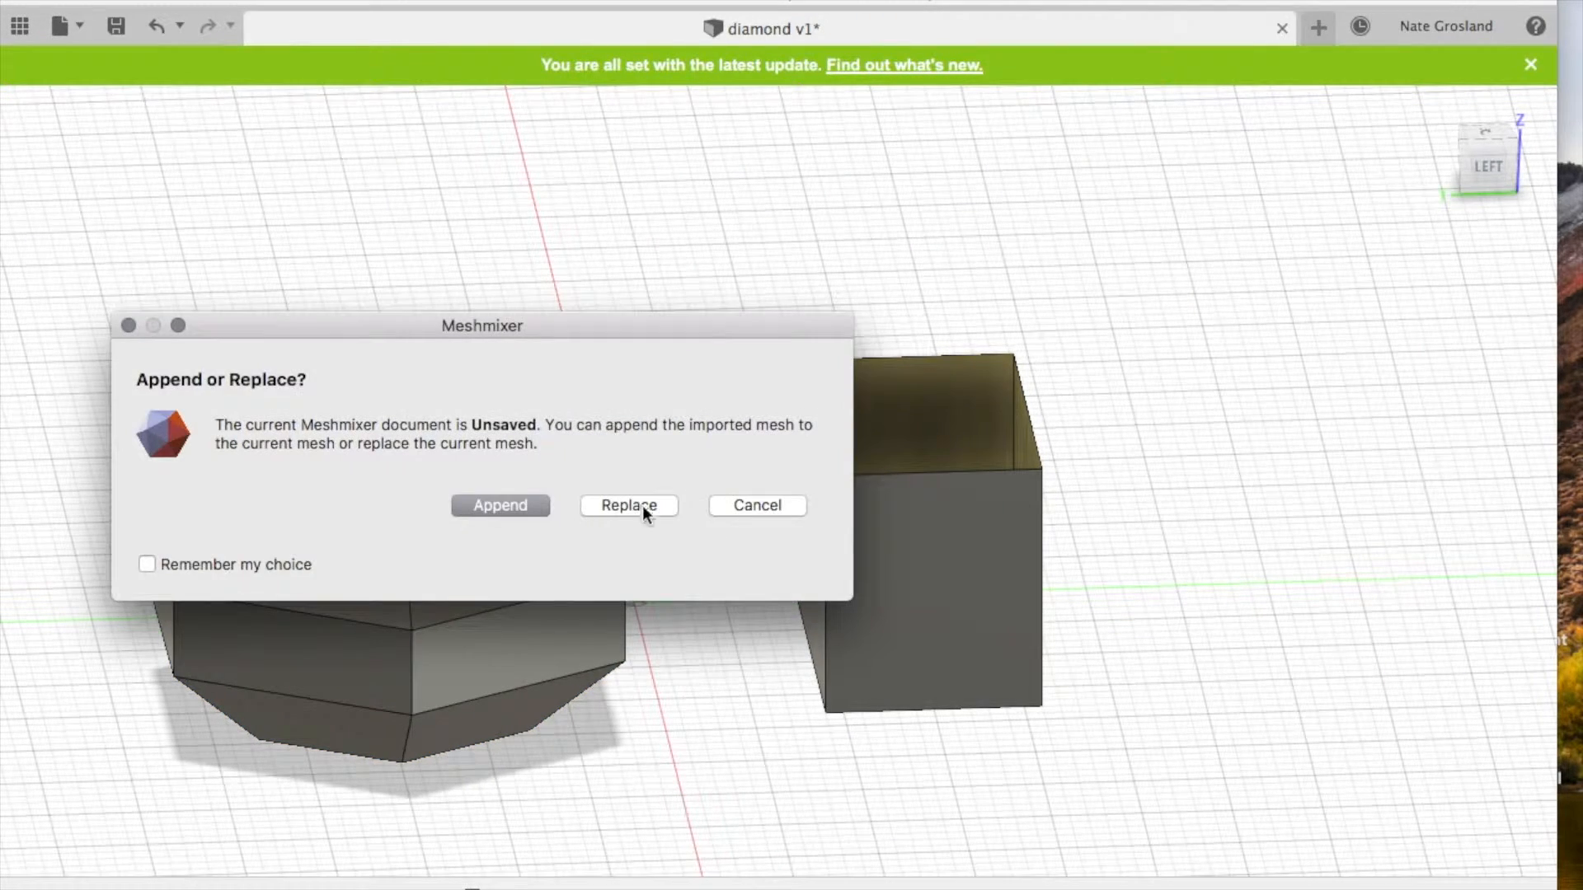
left_click(756, 505)
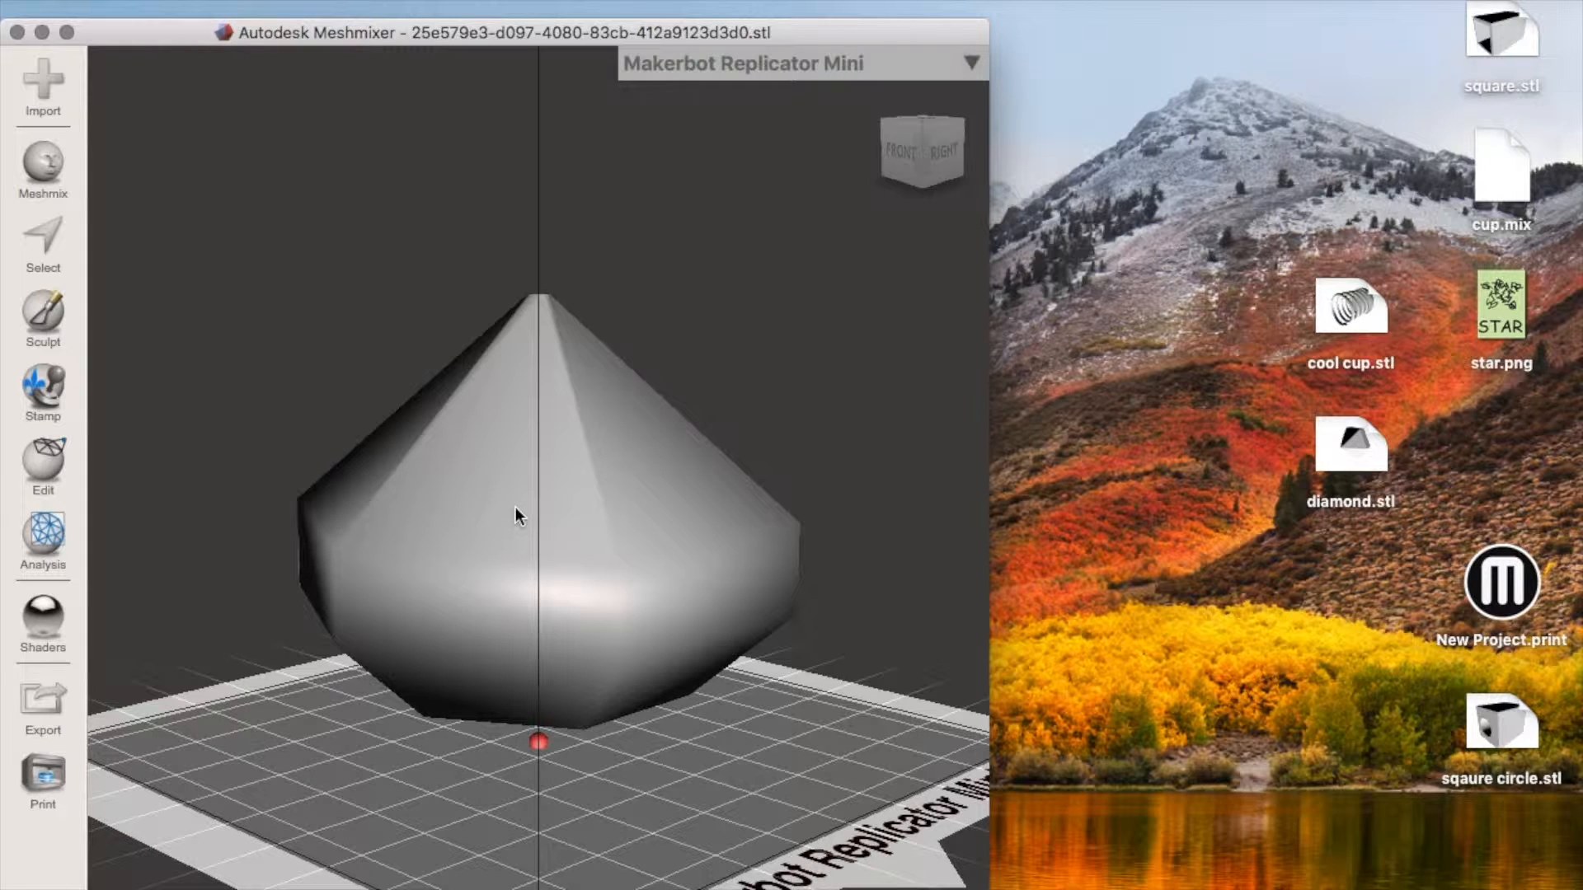
Examine the diamond mesh on the Meshmixer print bed up close and from several sides.
scroll(516, 507, "up", 3)
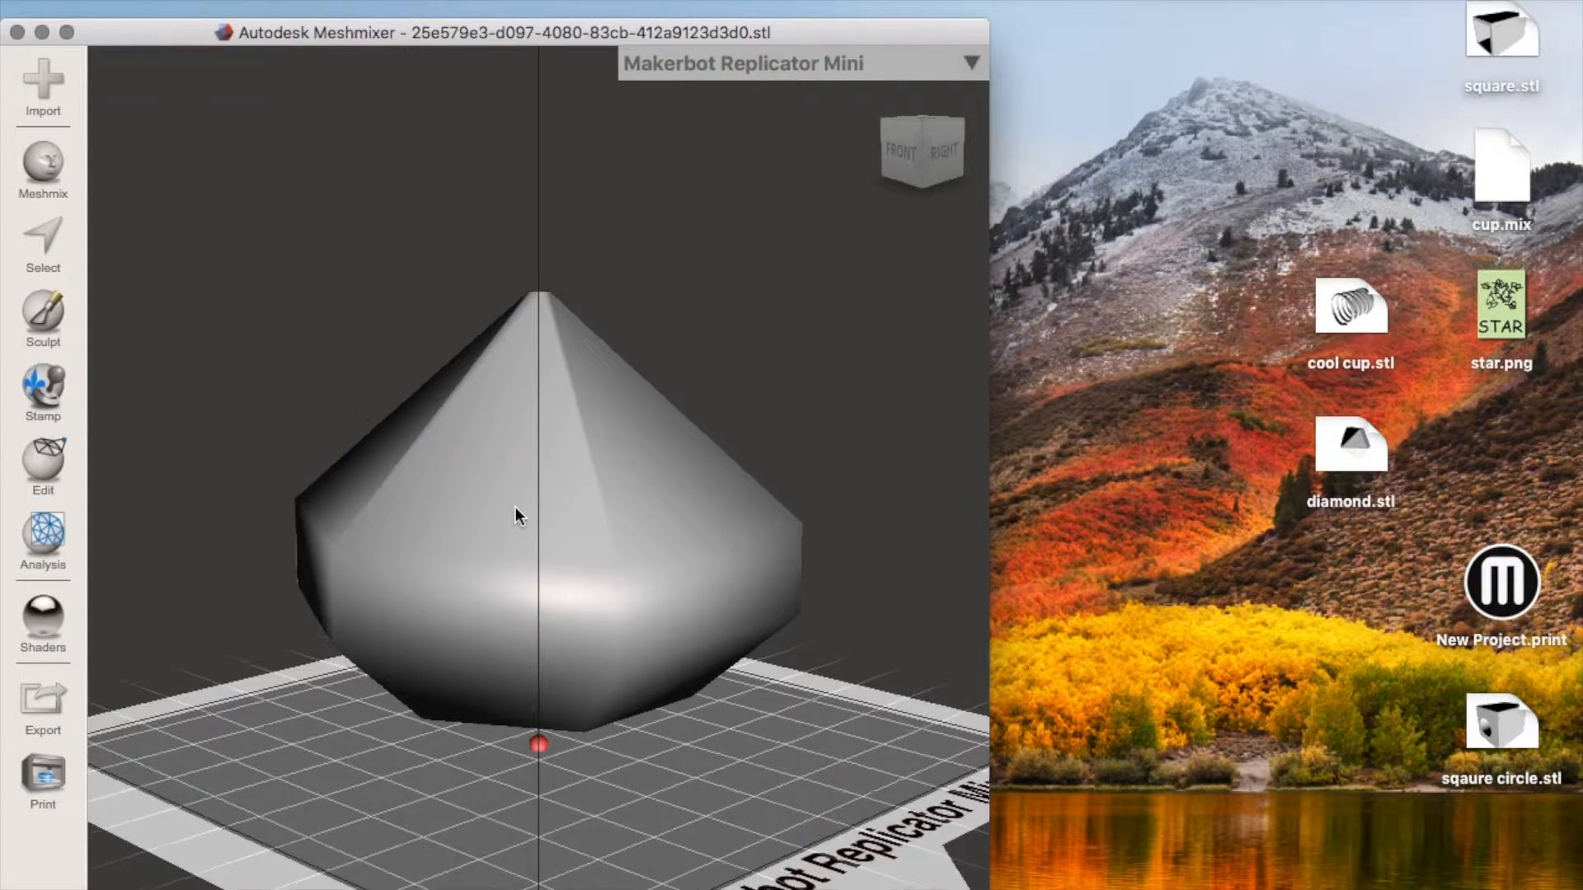
scroll(725, 504, "down", 2)
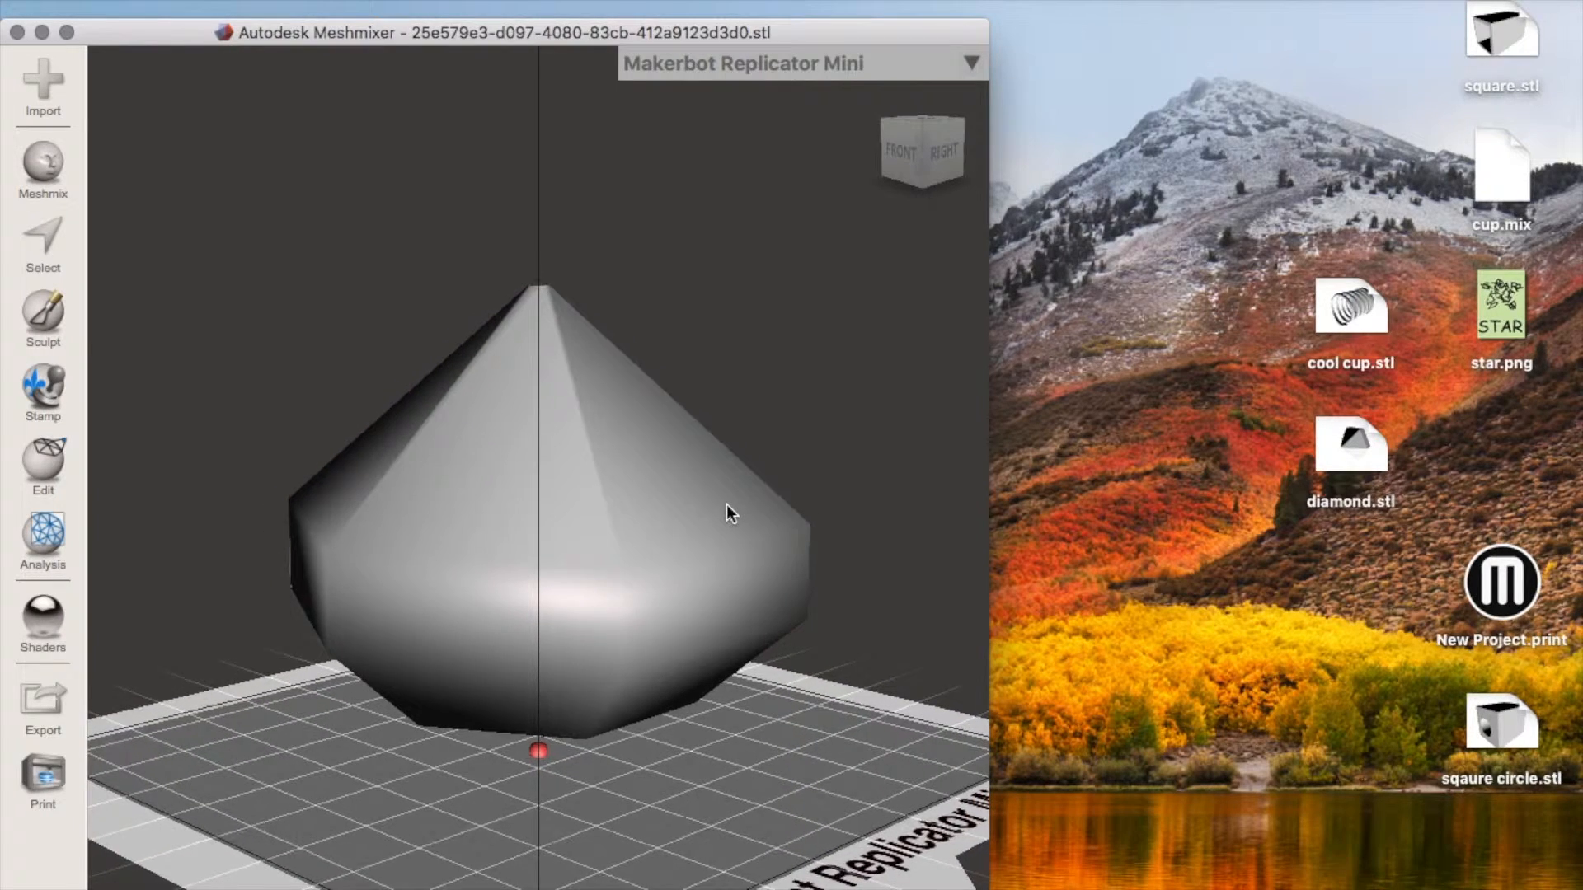
scroll(726, 506, "up", 2)
scroll(726, 505, "down", 1)
scroll(726, 505, "up", 2)
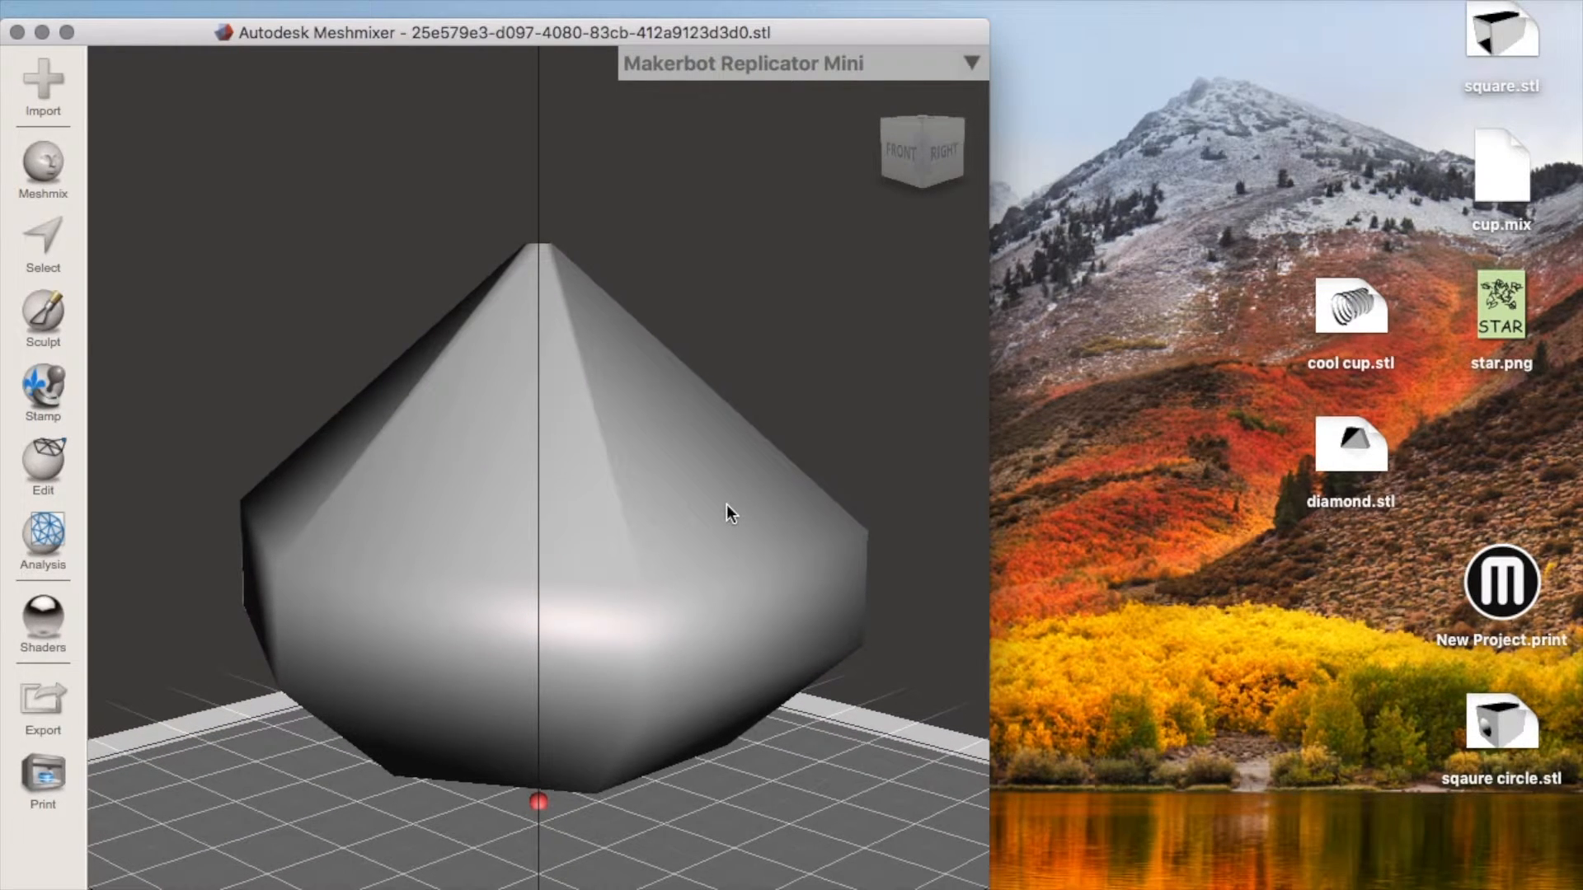
right_click_drag(872, 237, 1124, 310)
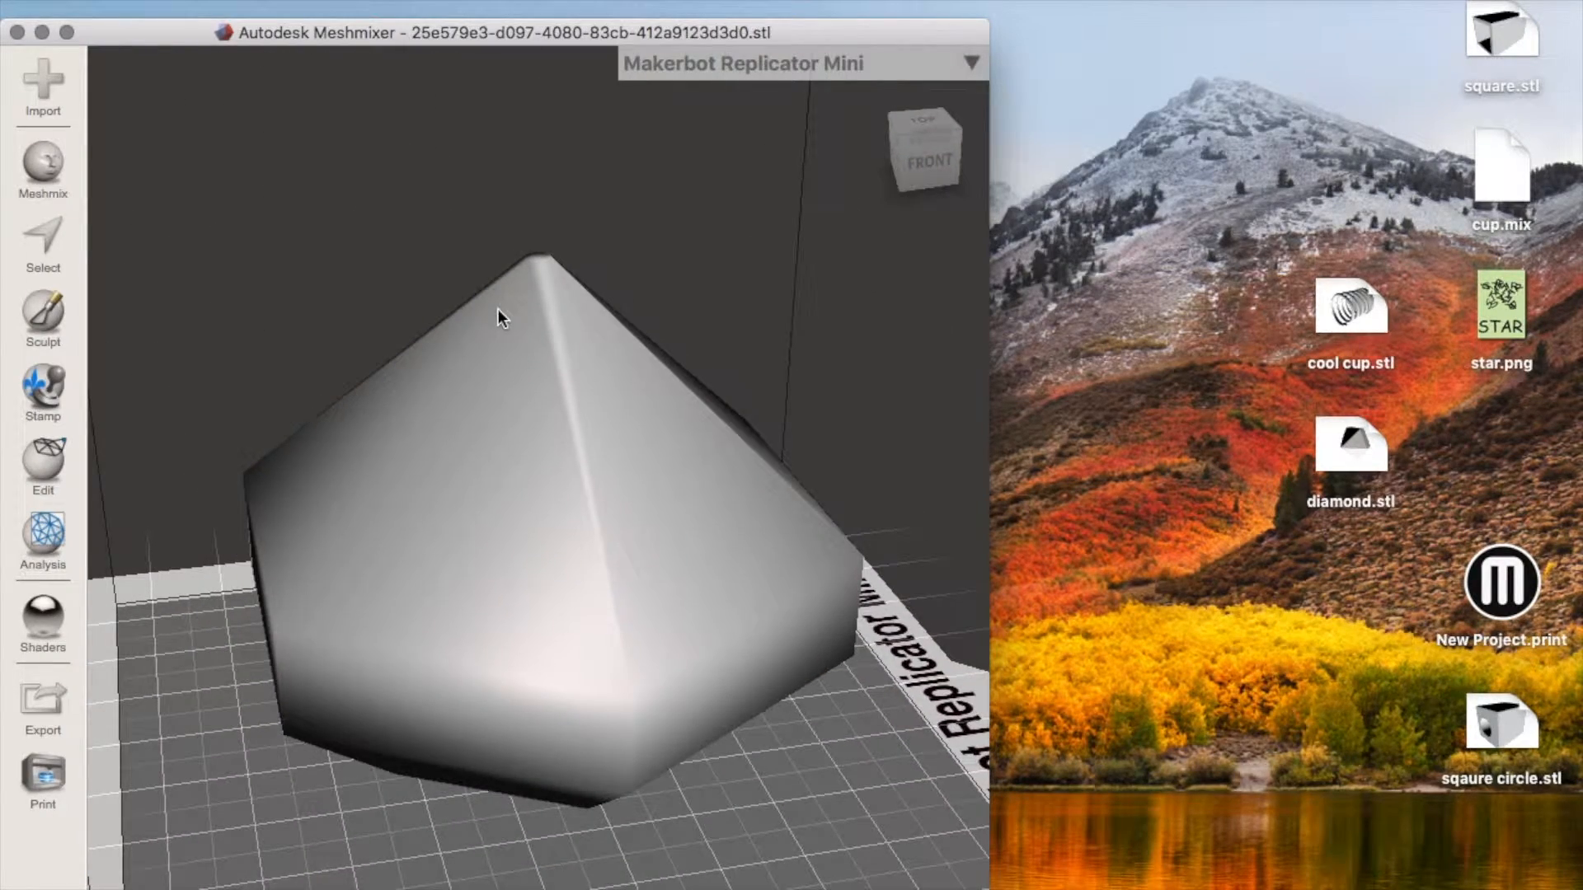
right_click_drag(498, 310, 147, 217)
right_click_drag(684, 280, 449, 237)
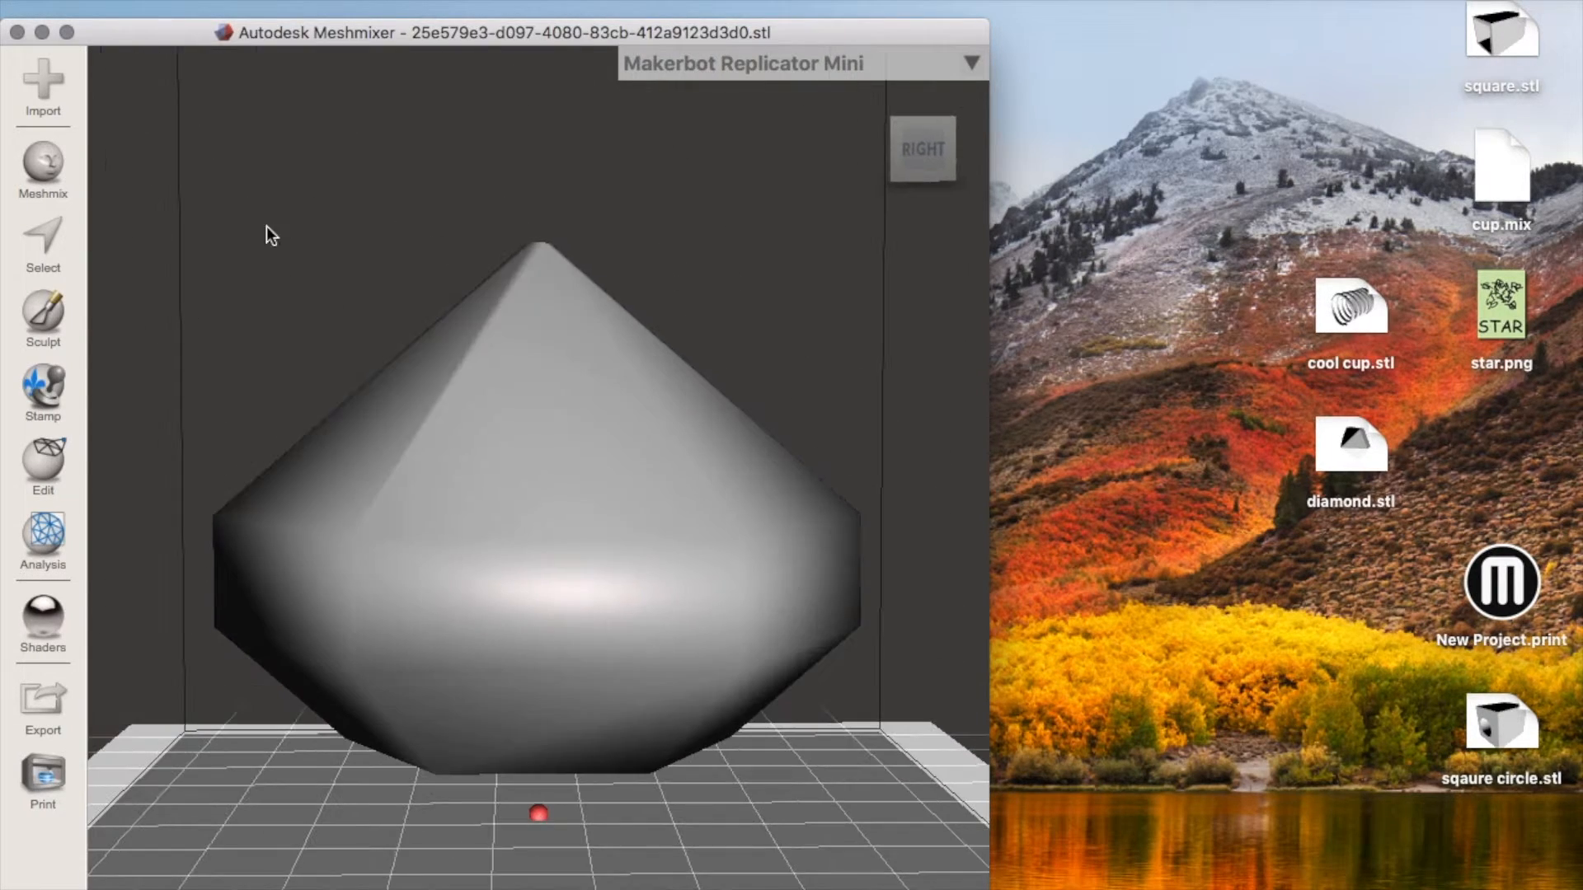
View the export options for saving the diamond mesh in STL Binary Format to the Desktop, and leave without saving.
left_click(32, 728)
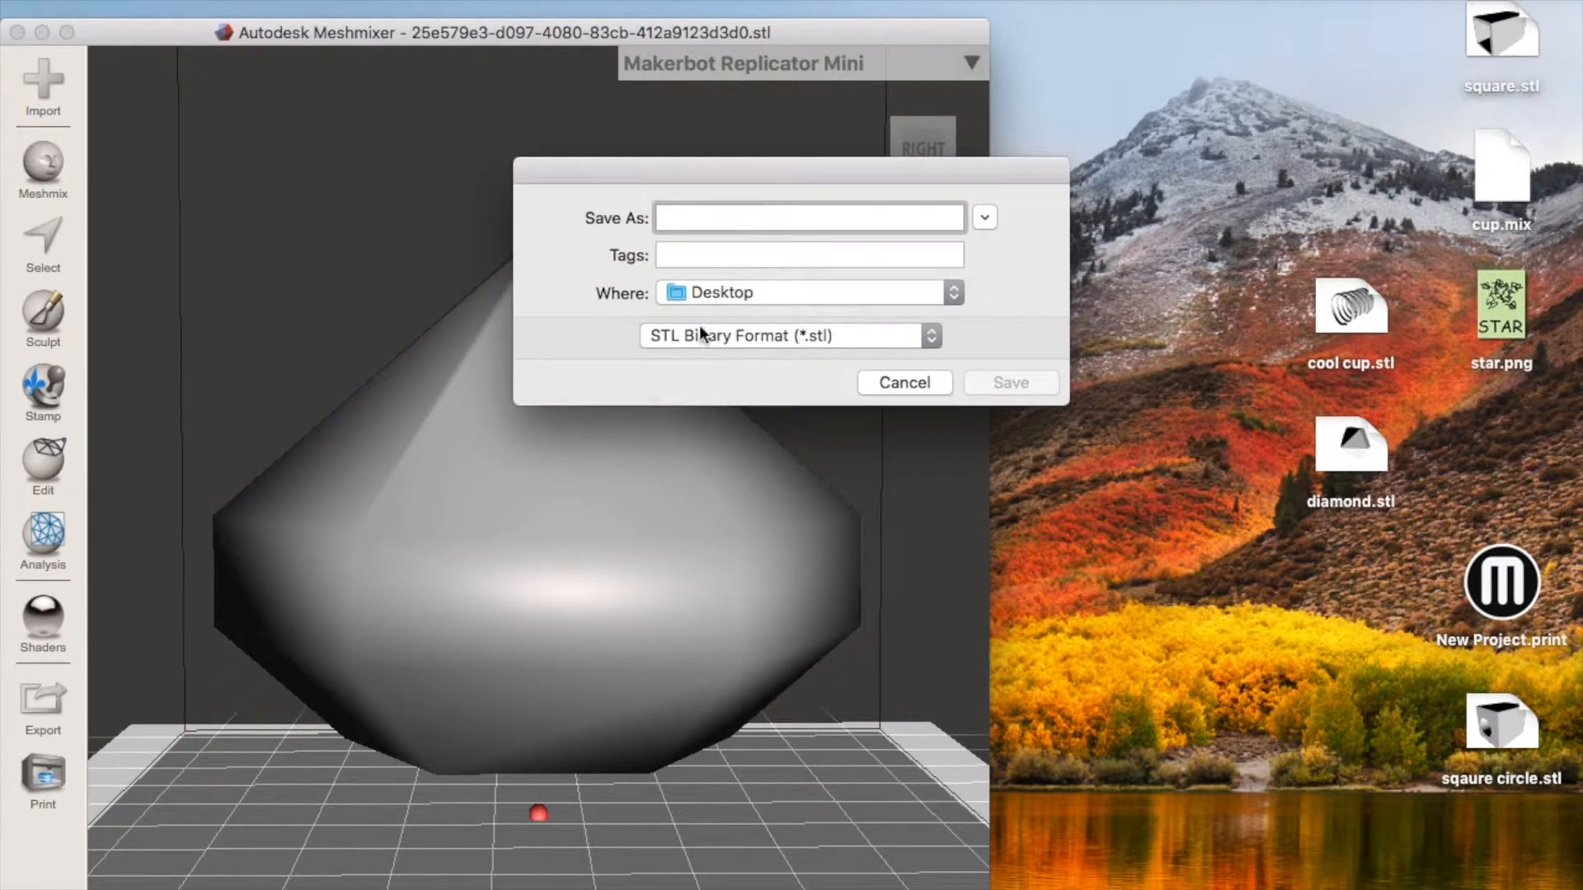
left_click(906, 382)
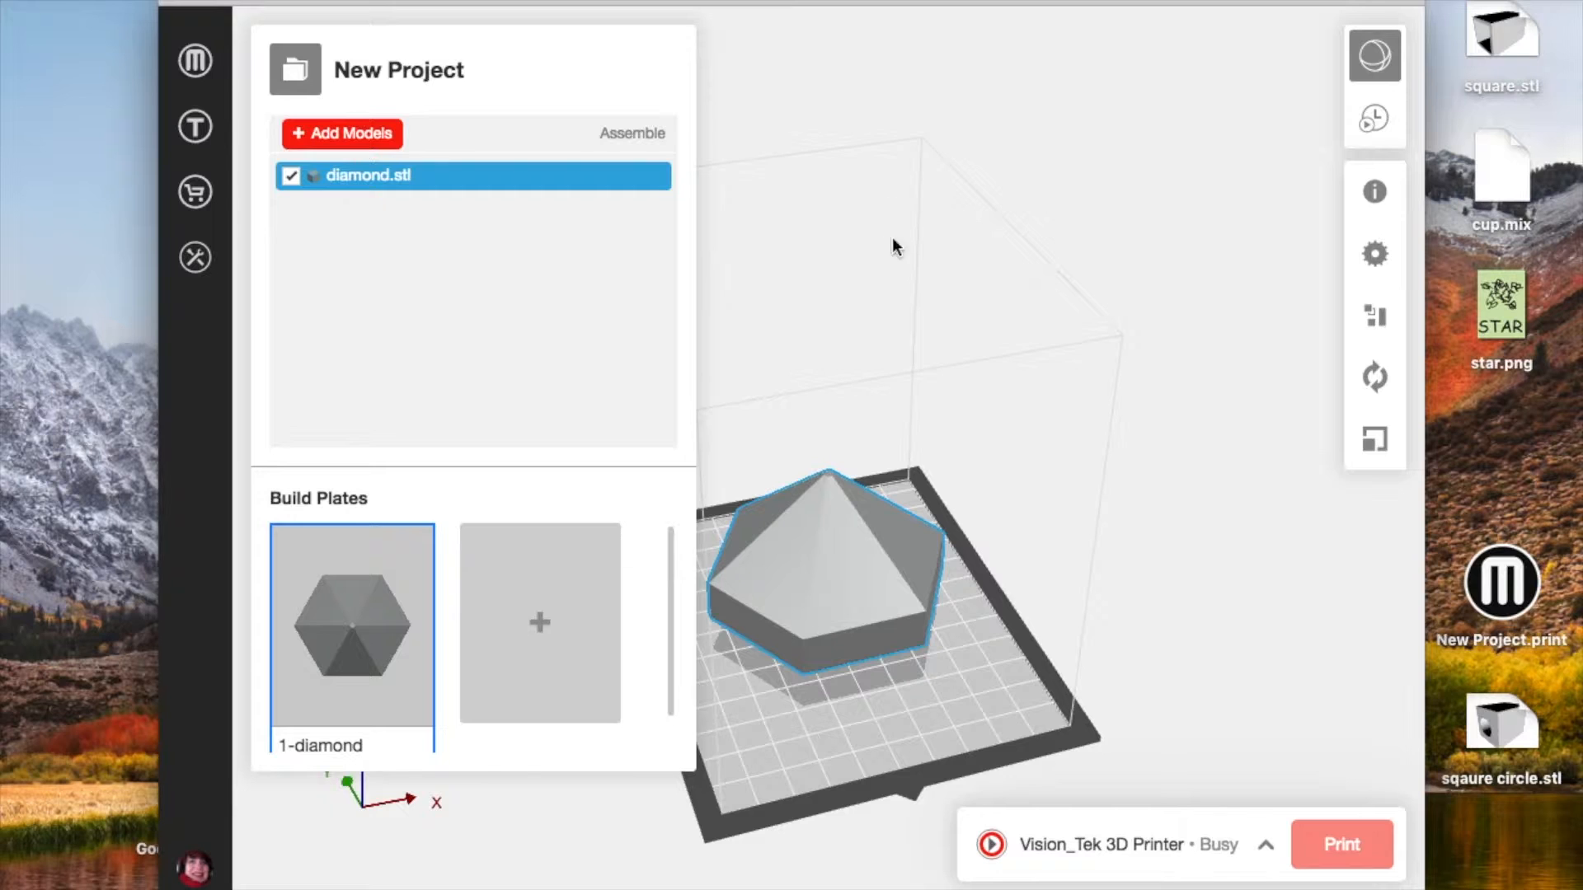
In MakerBot Print, hide the project's model list and show the details of the Vision_Tek 3D Printer.
left_click(297, 69)
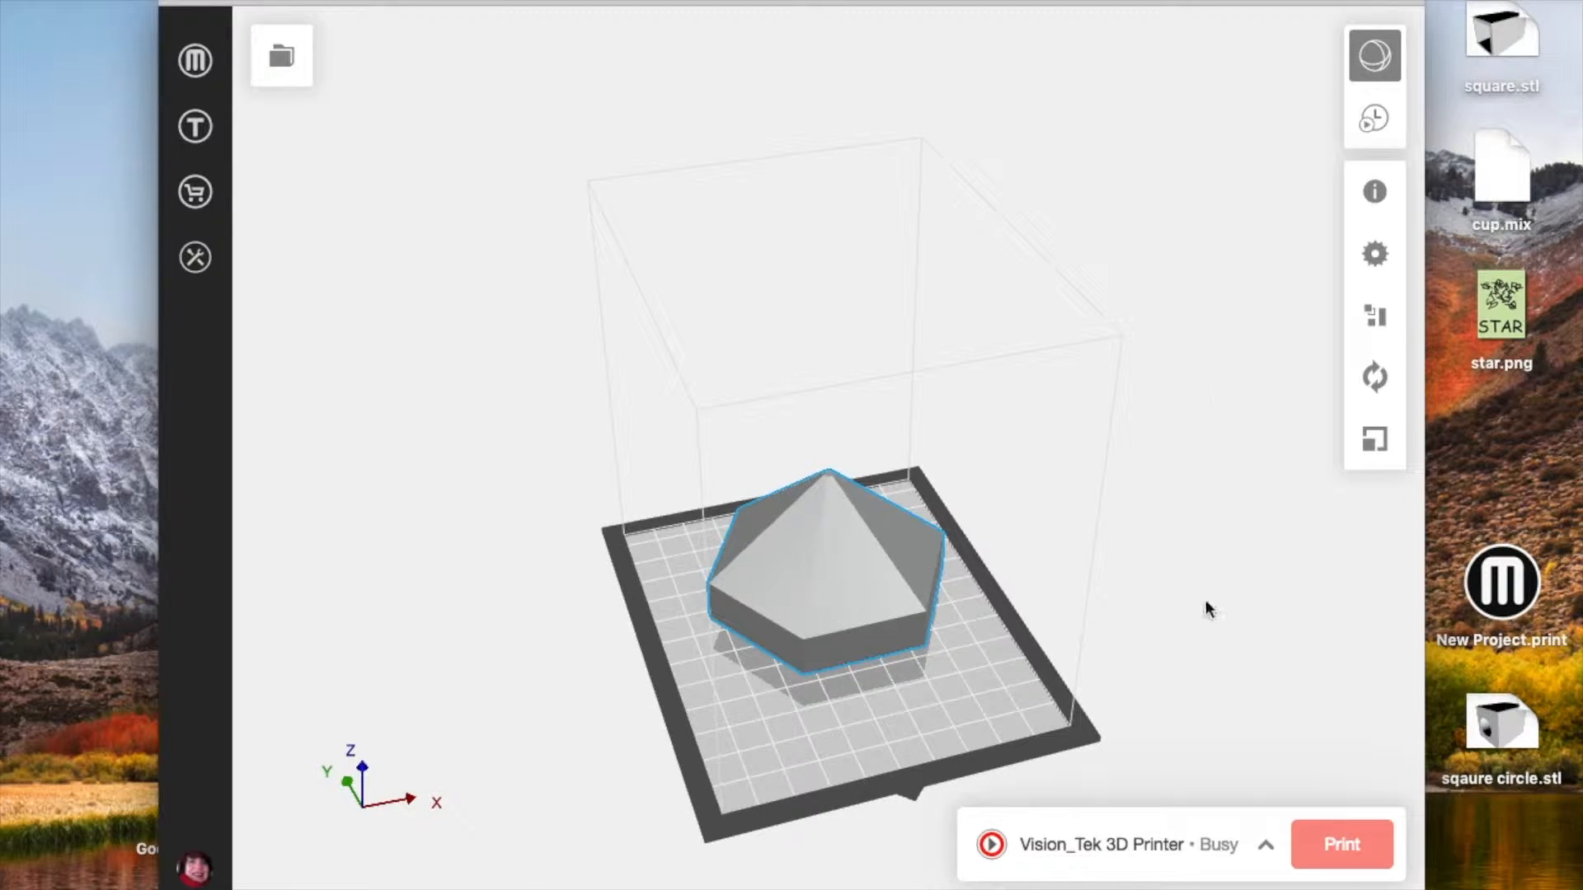
left_click(1264, 855)
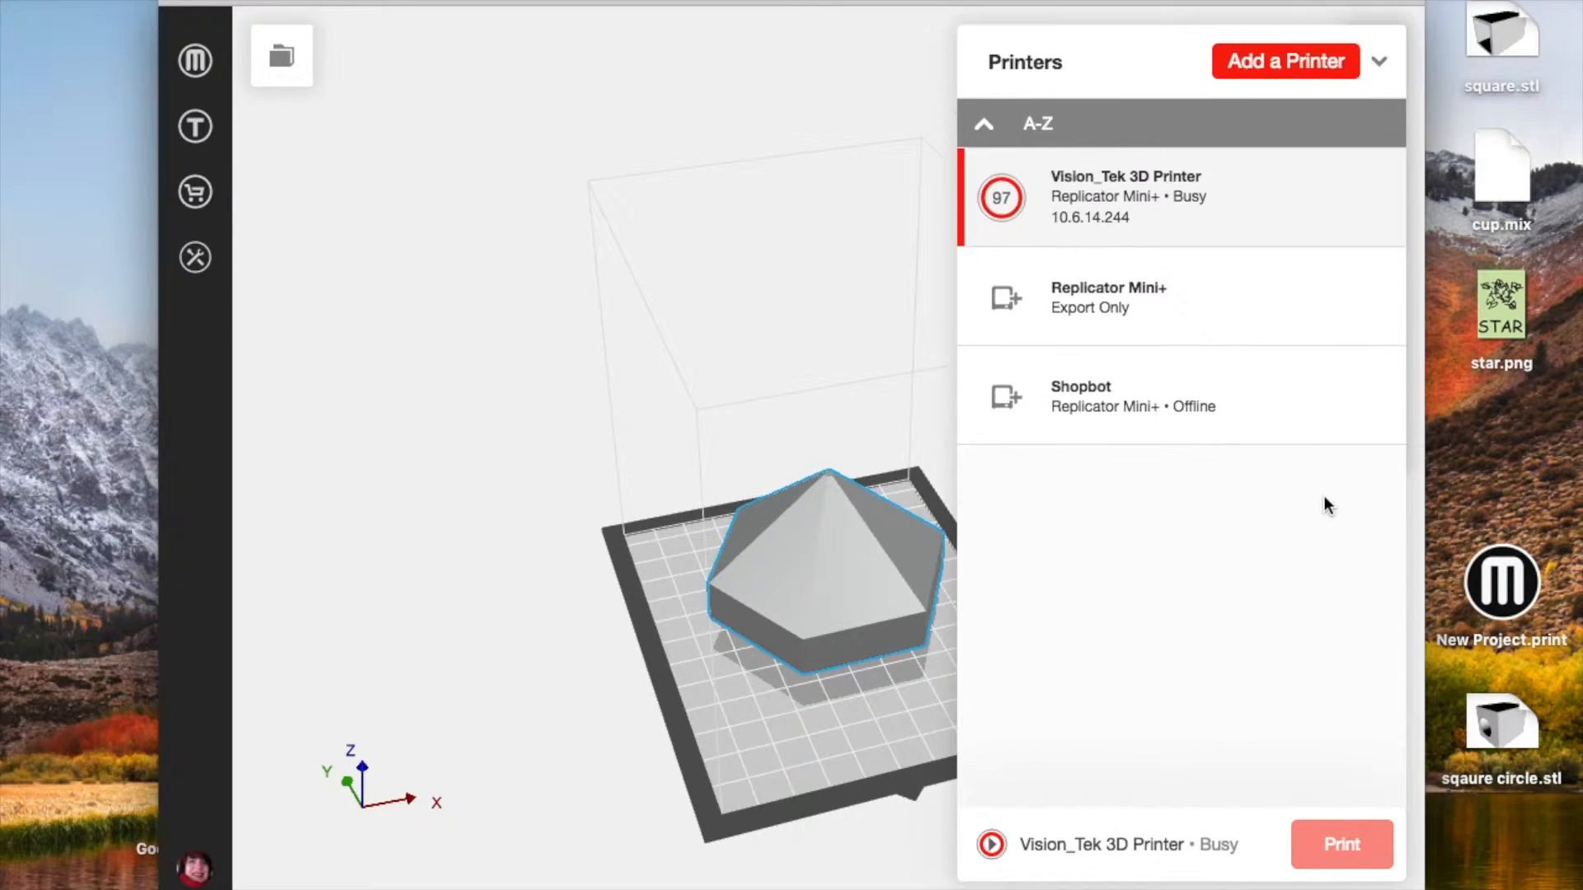
left_click(1251, 207)
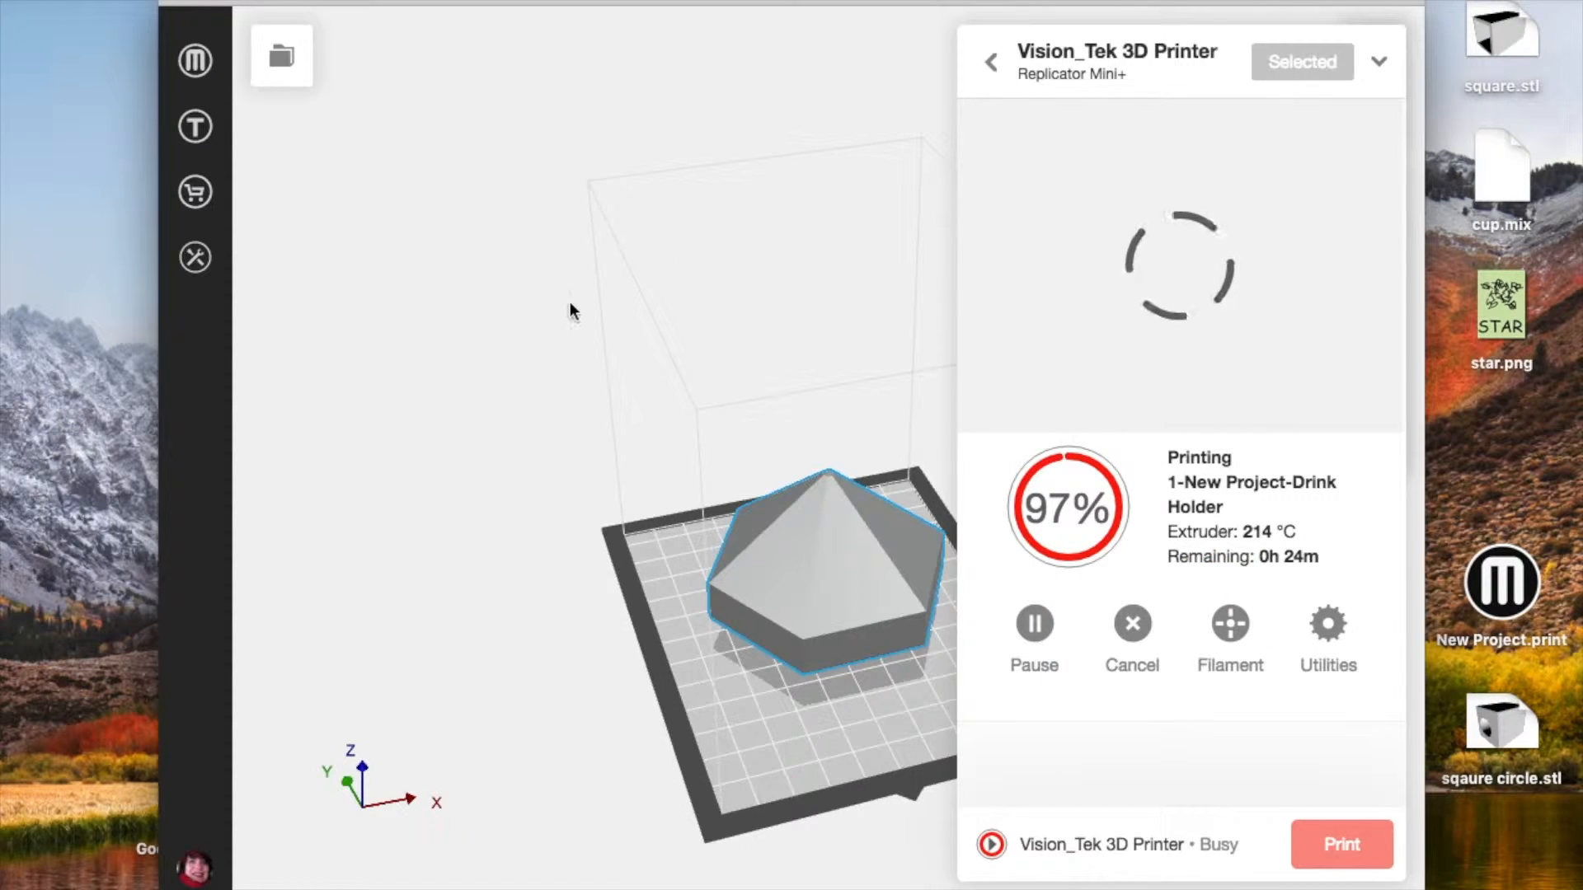
Dismiss the printer details and examine the diamond on the build plate from the front.
scroll(570, 305, "down", 5)
scroll(571, 305, "up", 8)
scroll(570, 305, "down", 5)
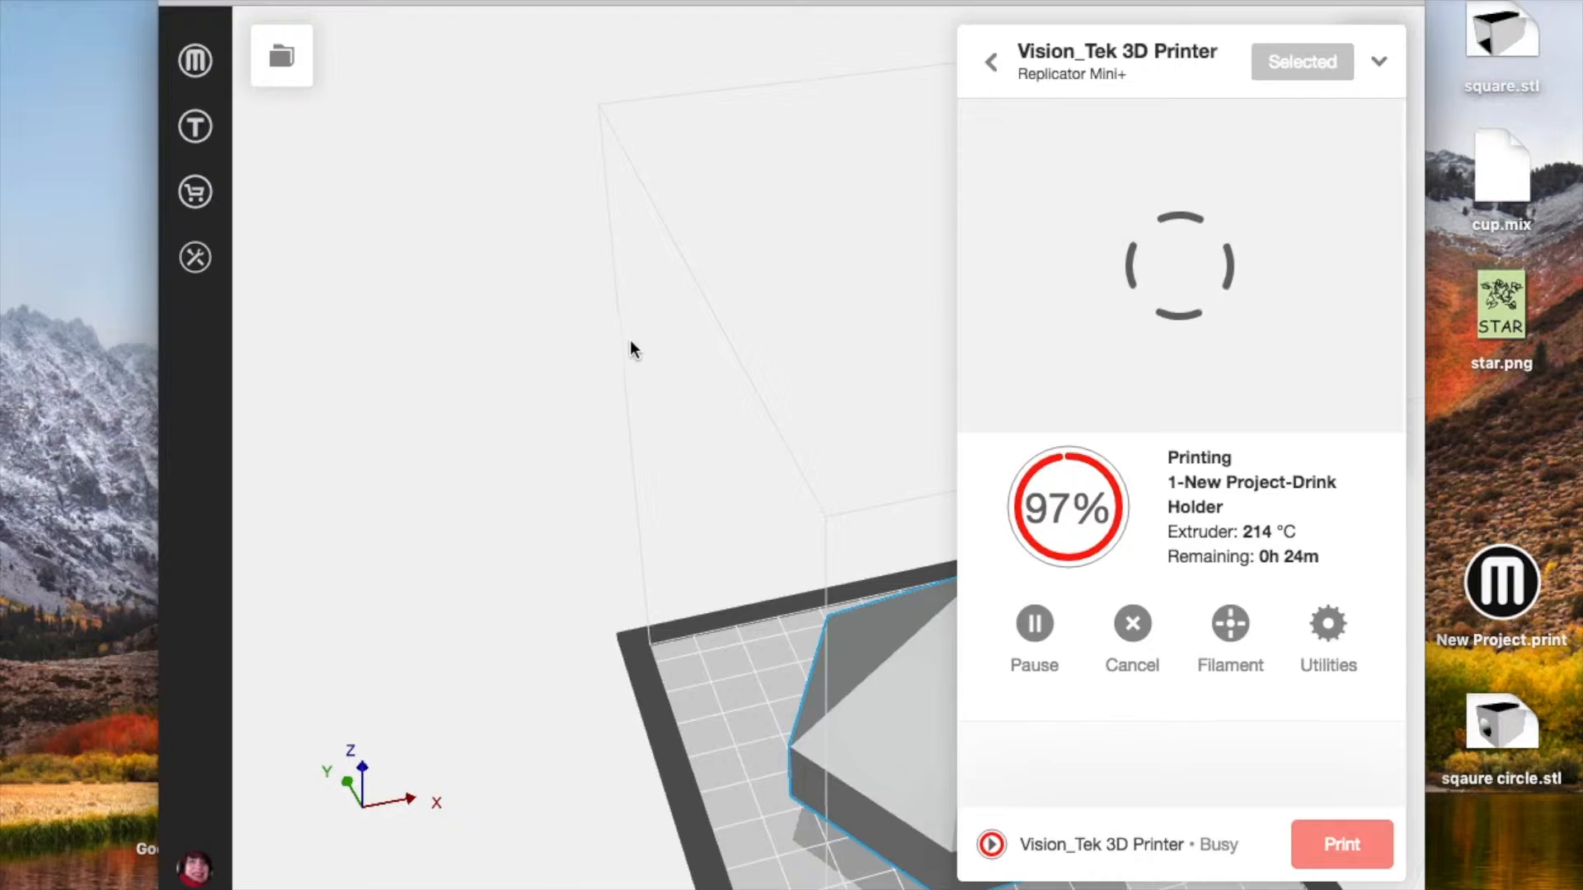
scroll(542, 361, "up", 5)
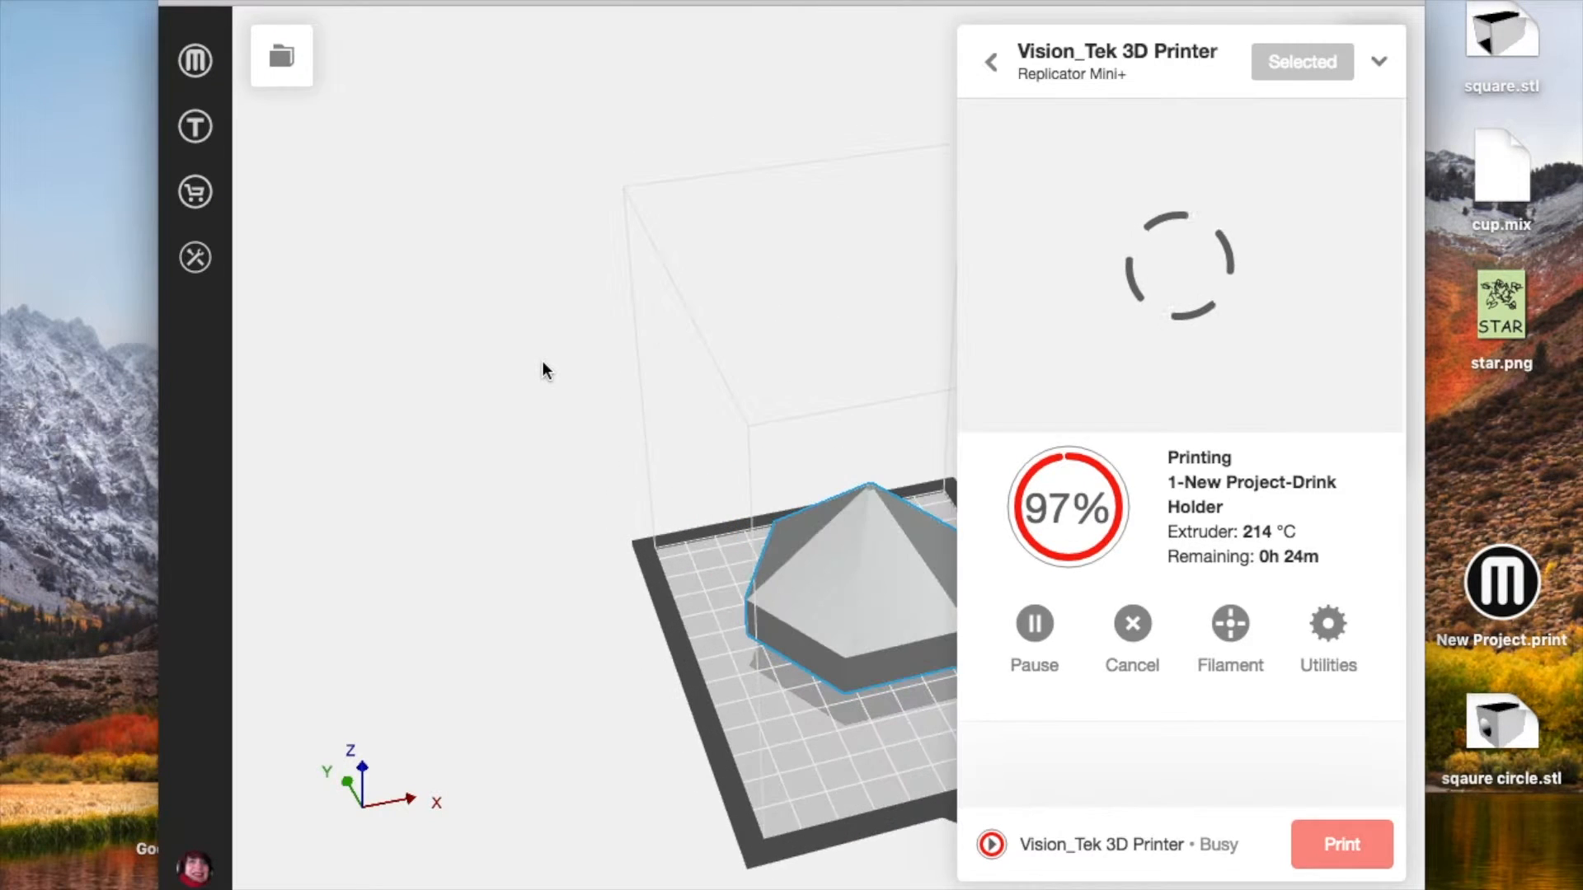
left_click(463, 361)
left_click_drag(630, 394, 572, 340)
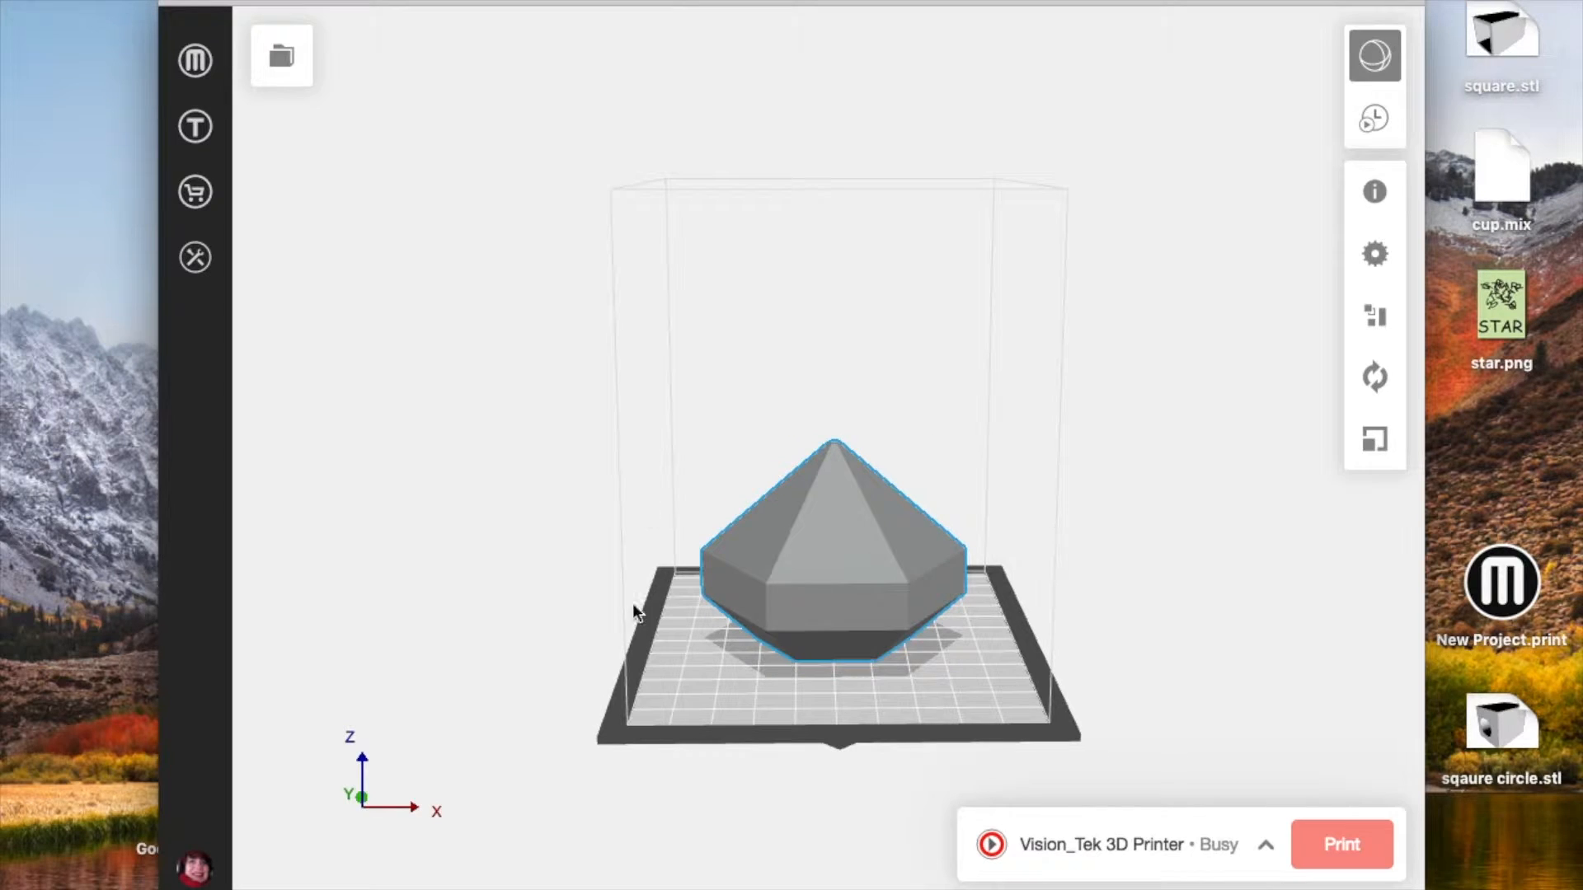
Check the Vision_Tek 3D Printer's current print job again, and close its details.
left_click(1263, 838)
left_click(1148, 174)
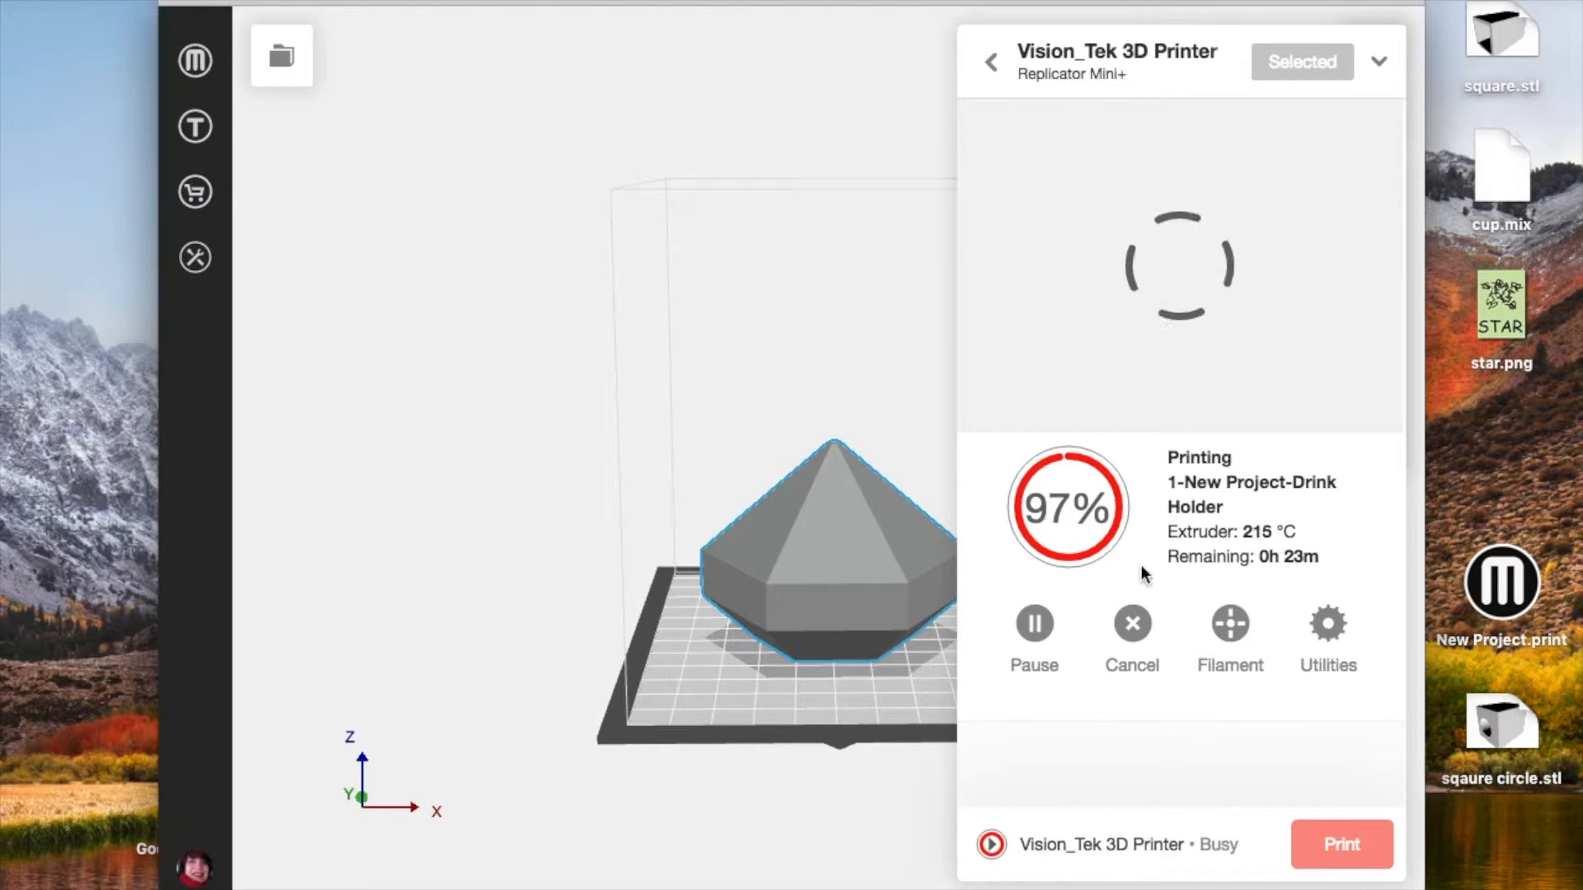
left_click(820, 107)
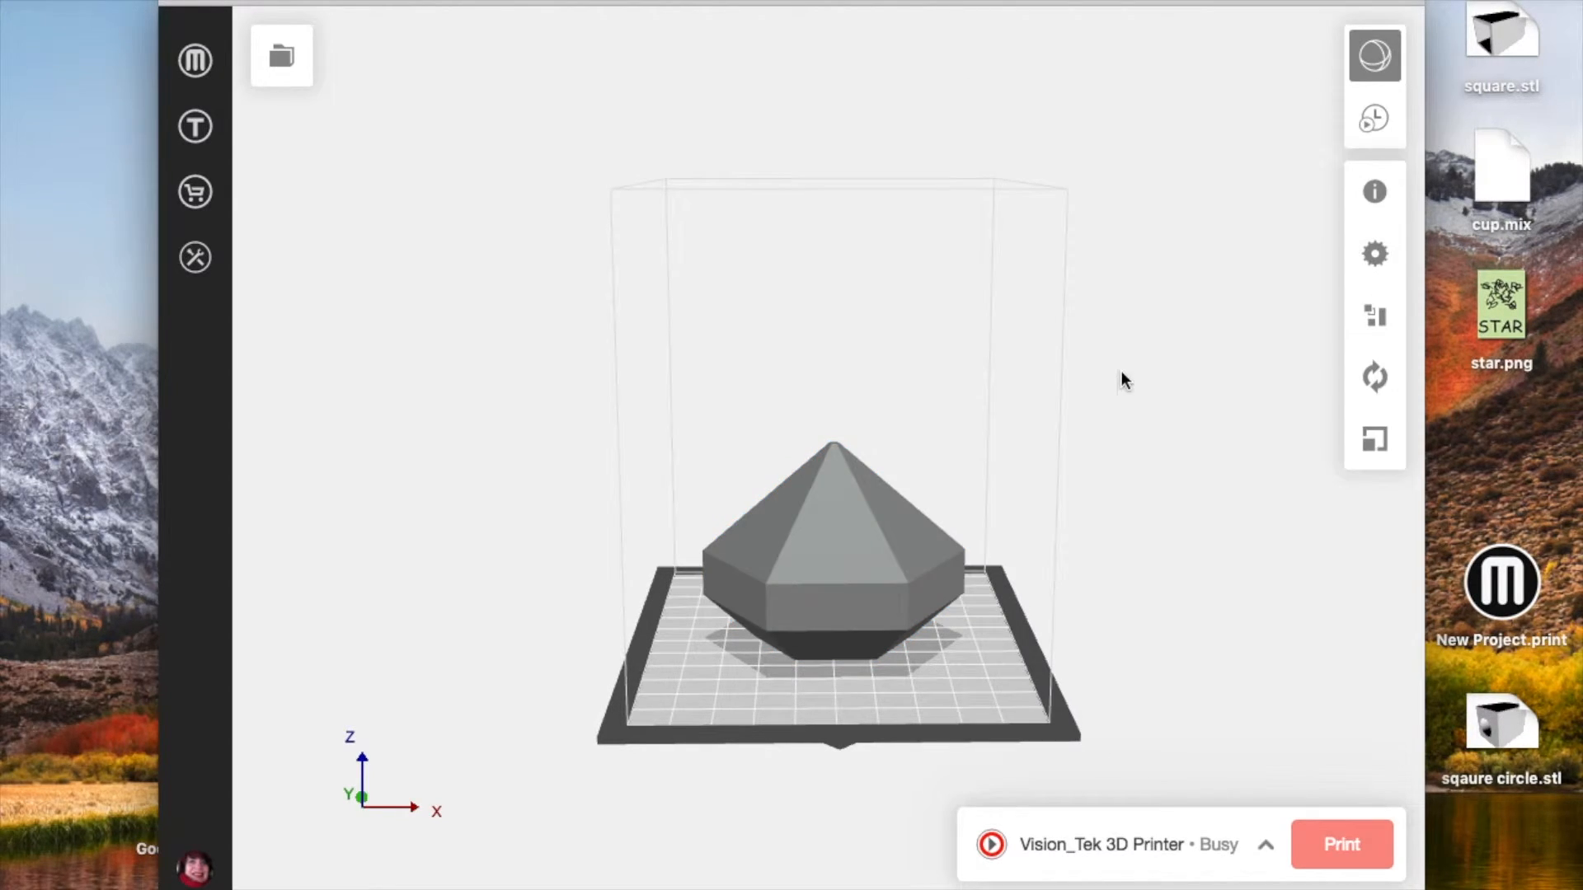